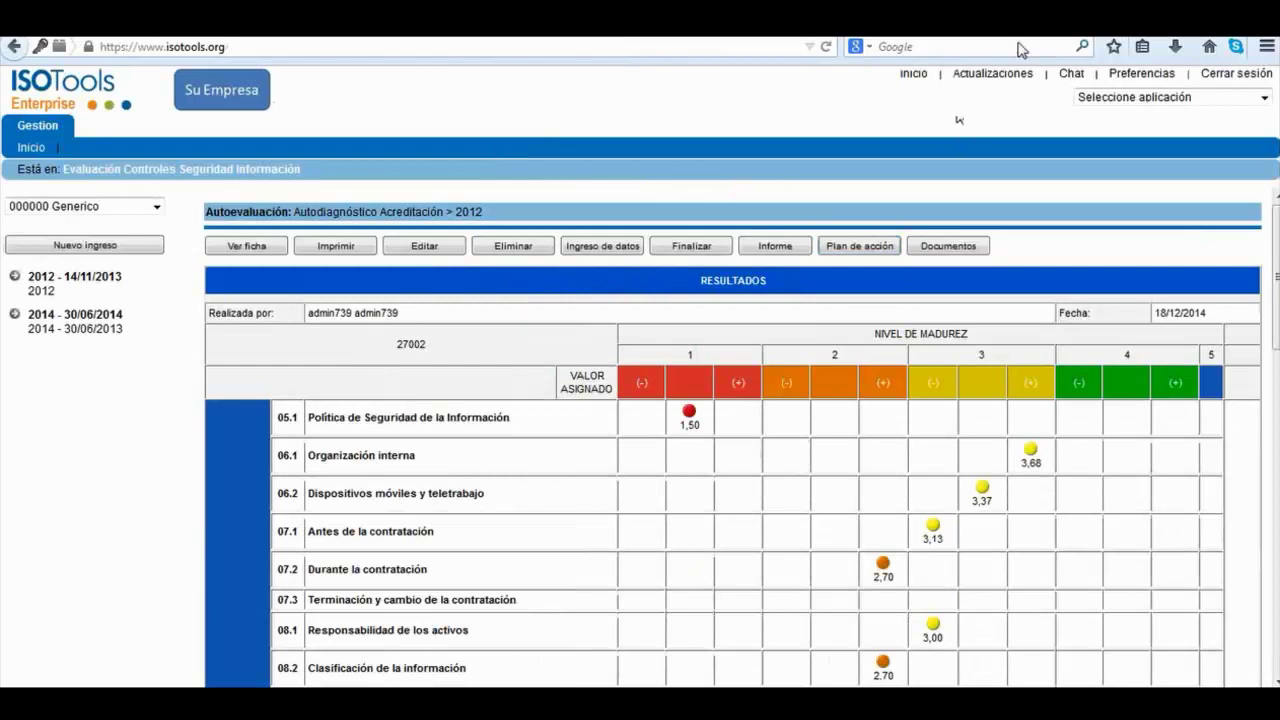
- Return to the home page, open the Procesos application and open the Desarrollo del proyecto process from the map
click(914, 75)
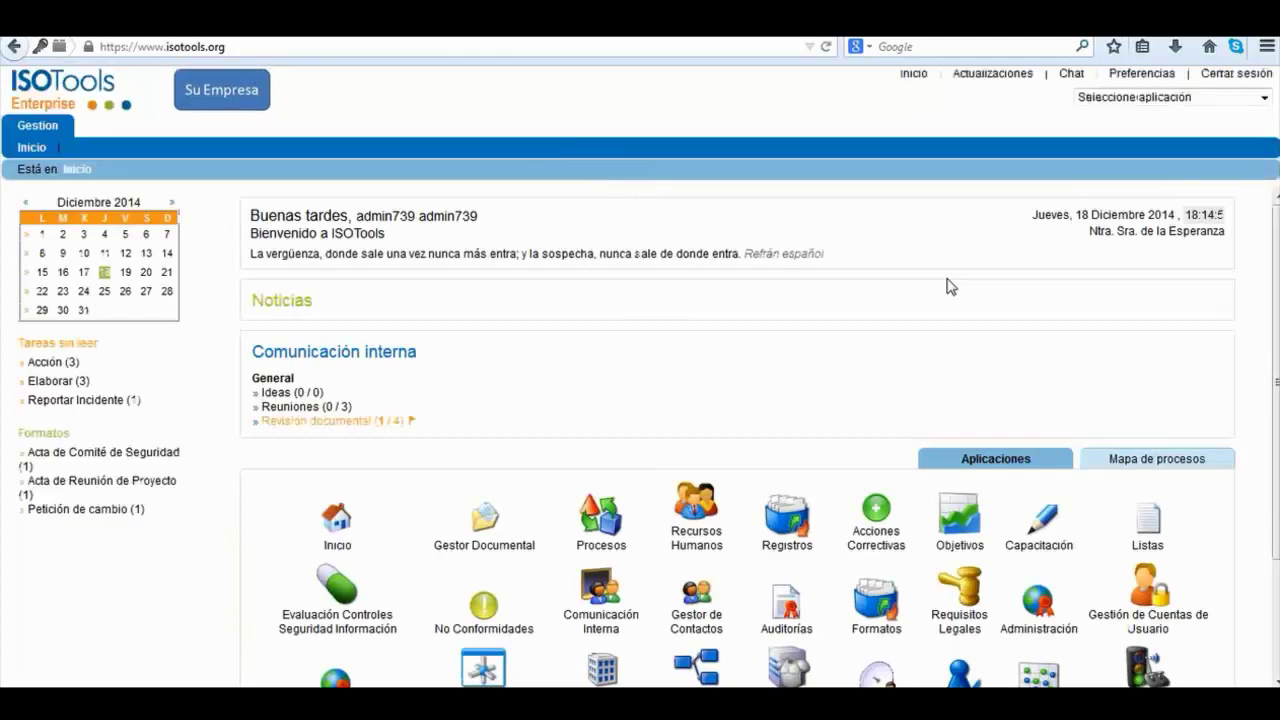
scroll(846, 414, down, 3)
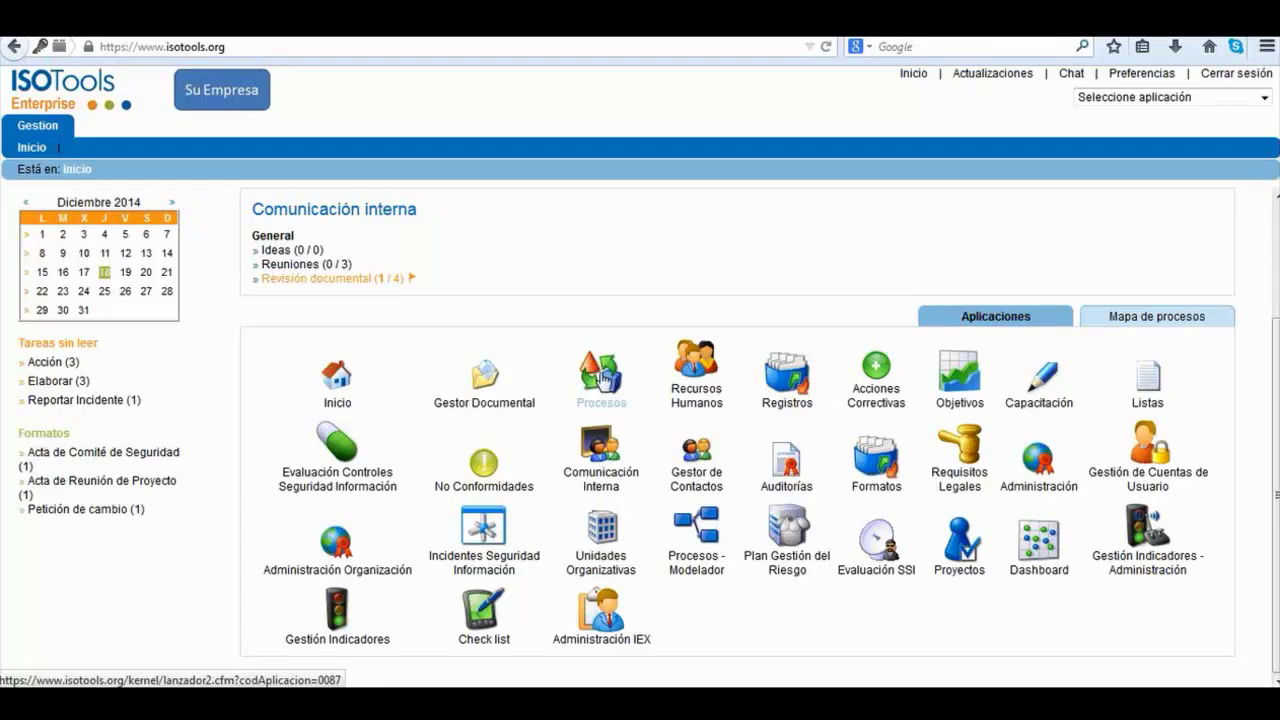
click(602, 379)
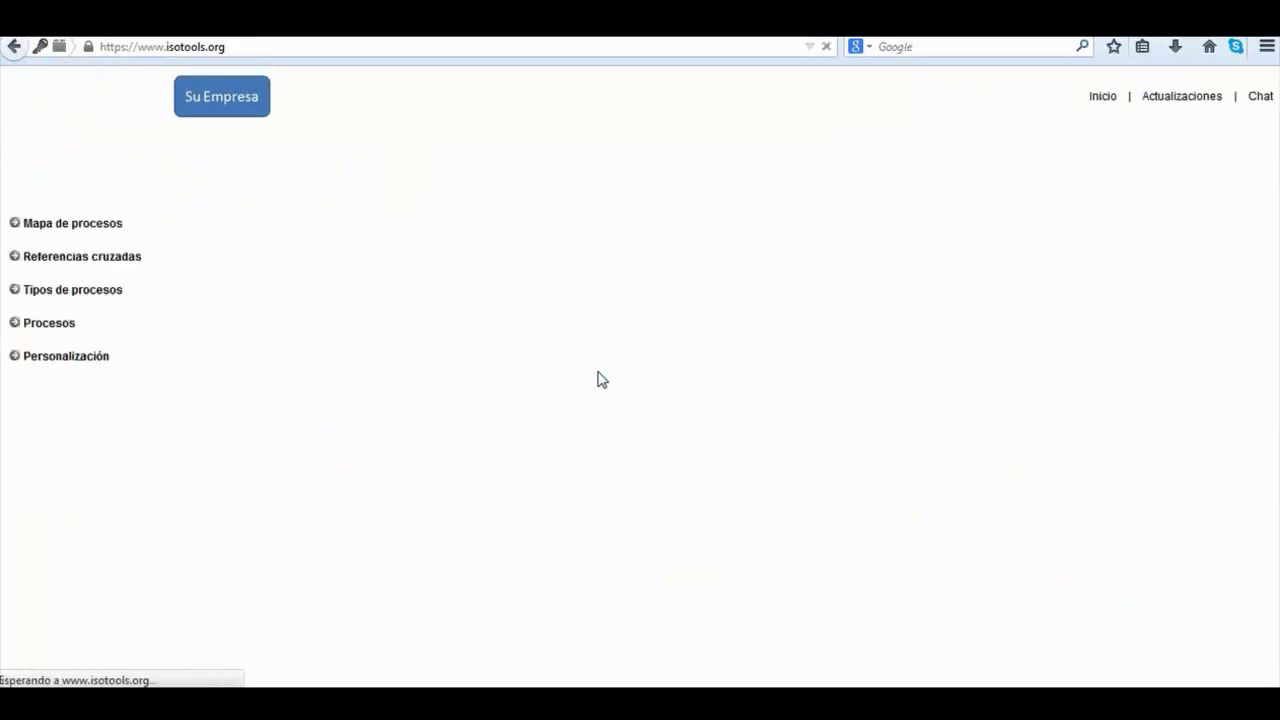
scroll(375, 310, down, 3)
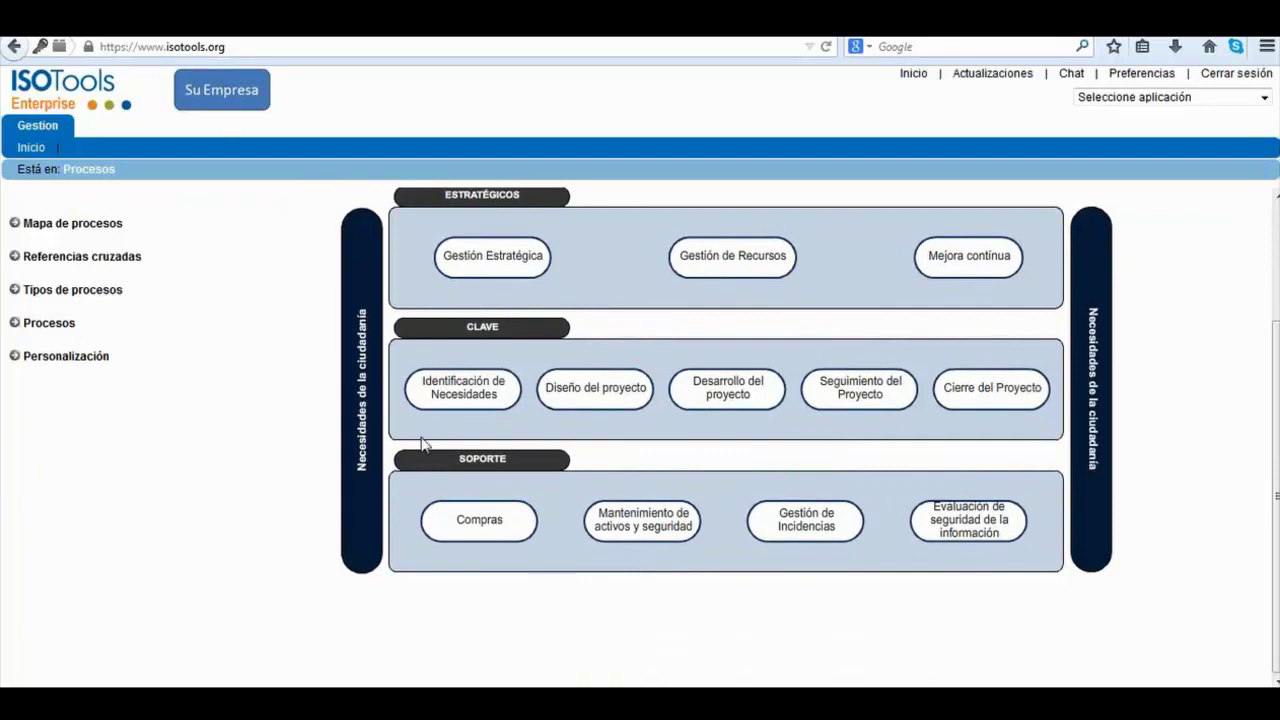
click(719, 402)
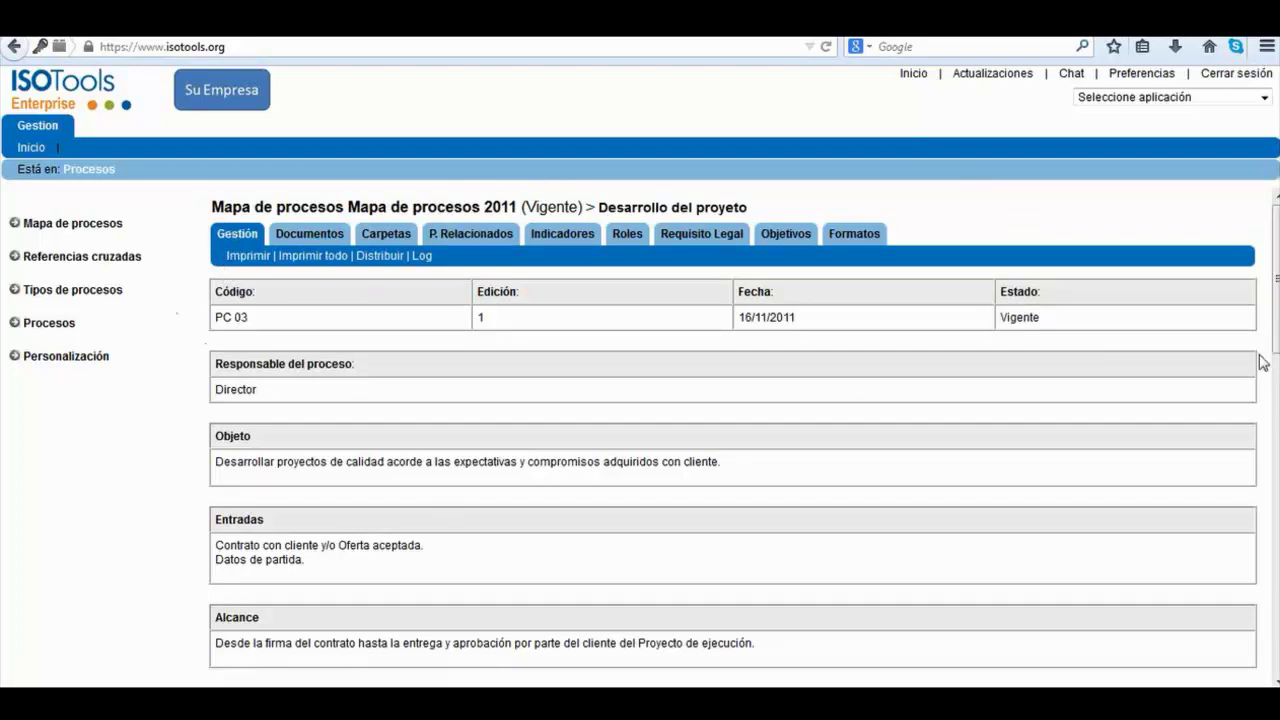
- Review the process's management sheet, including its associated documents and indicators
drag(1276, 345, 1276, 588)
scroll(651, 348, up, 10)
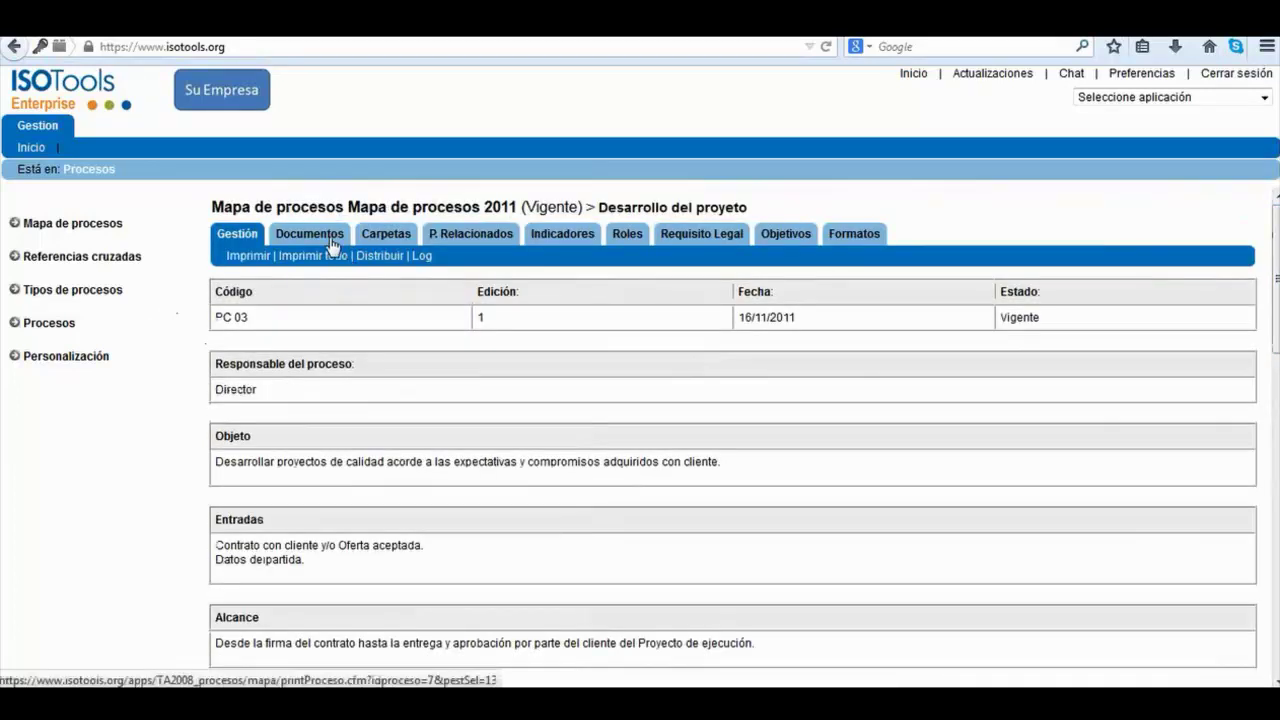
click(331, 240)
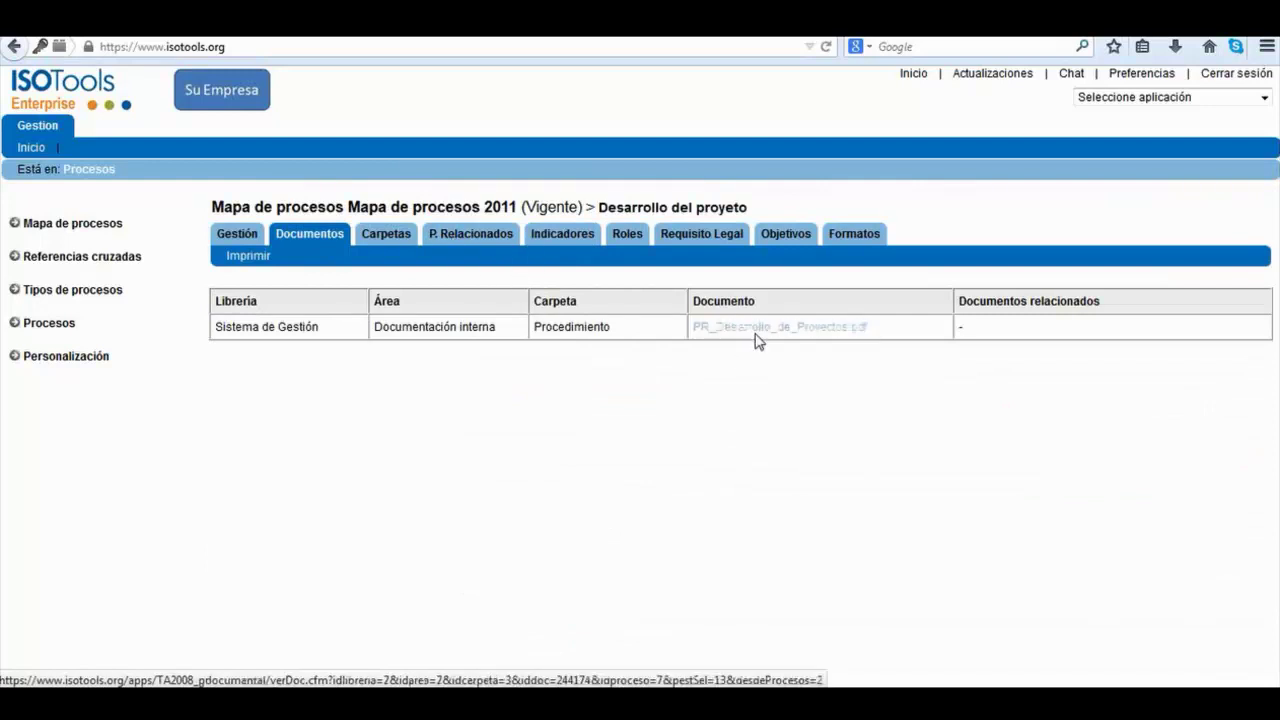
click(566, 248)
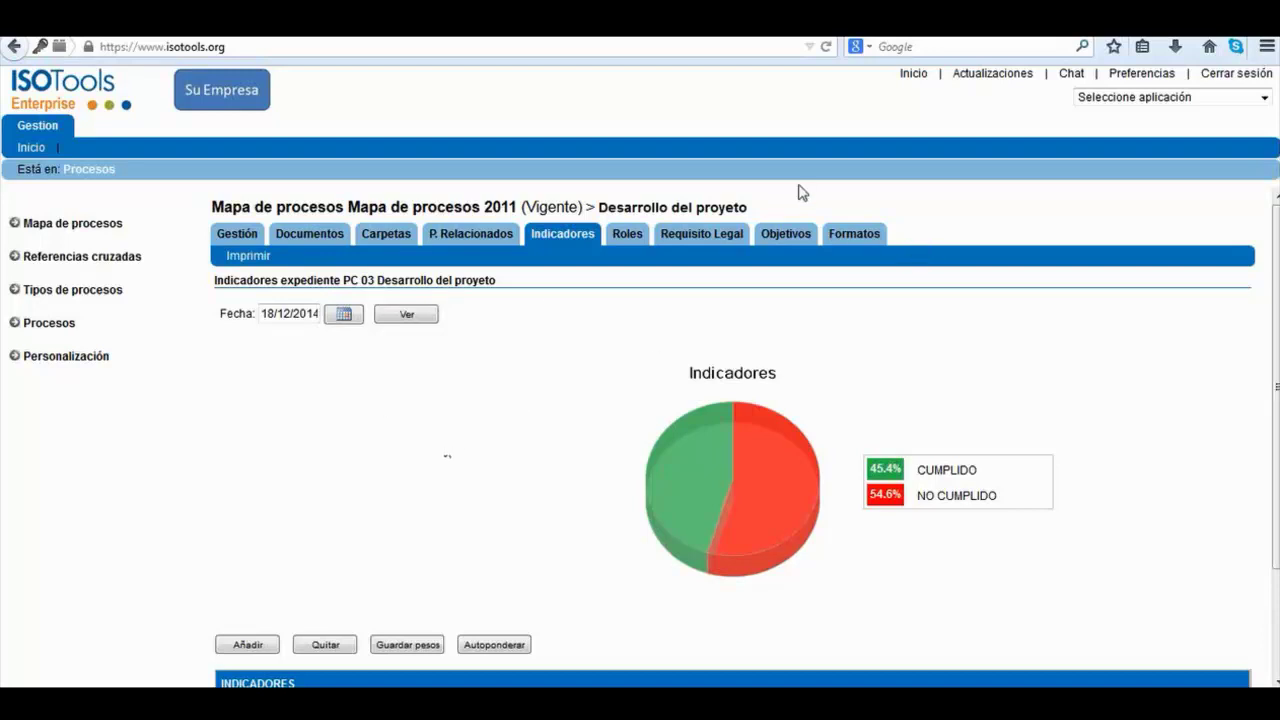
- Go back to the home page and open the Check list application
click(910, 76)
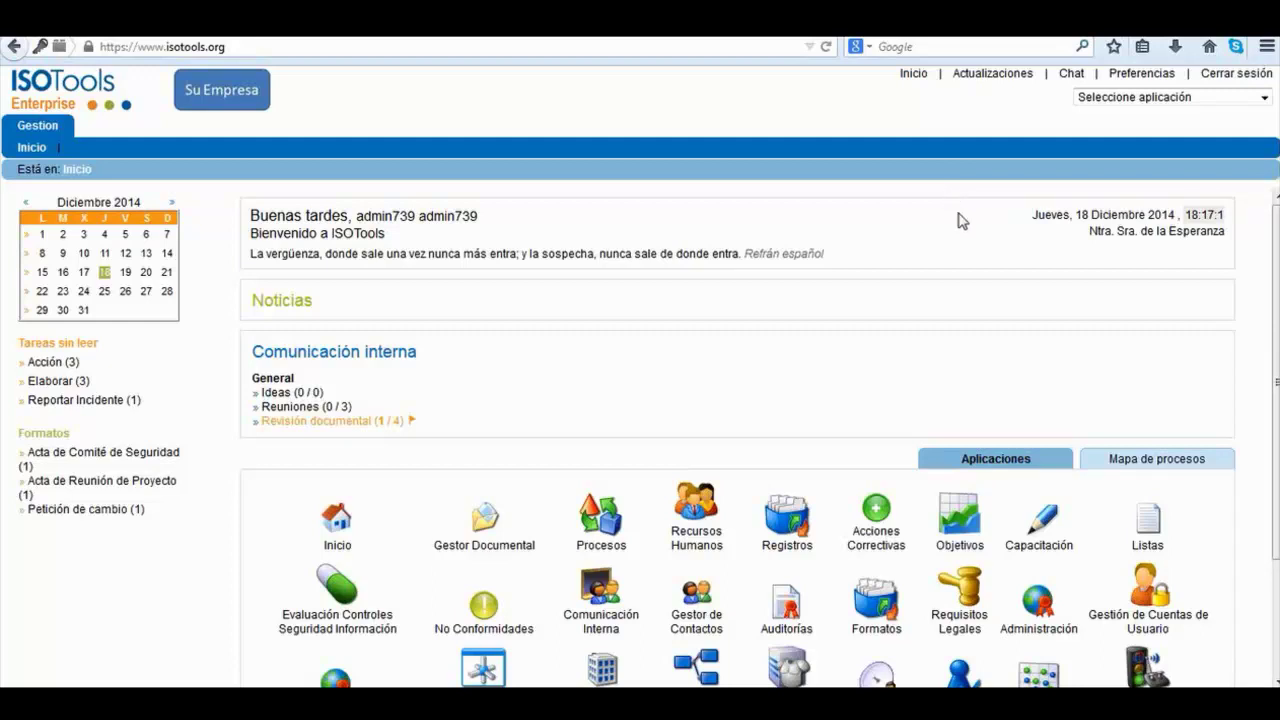
scroll(951, 303, down, 3)
click(484, 616)
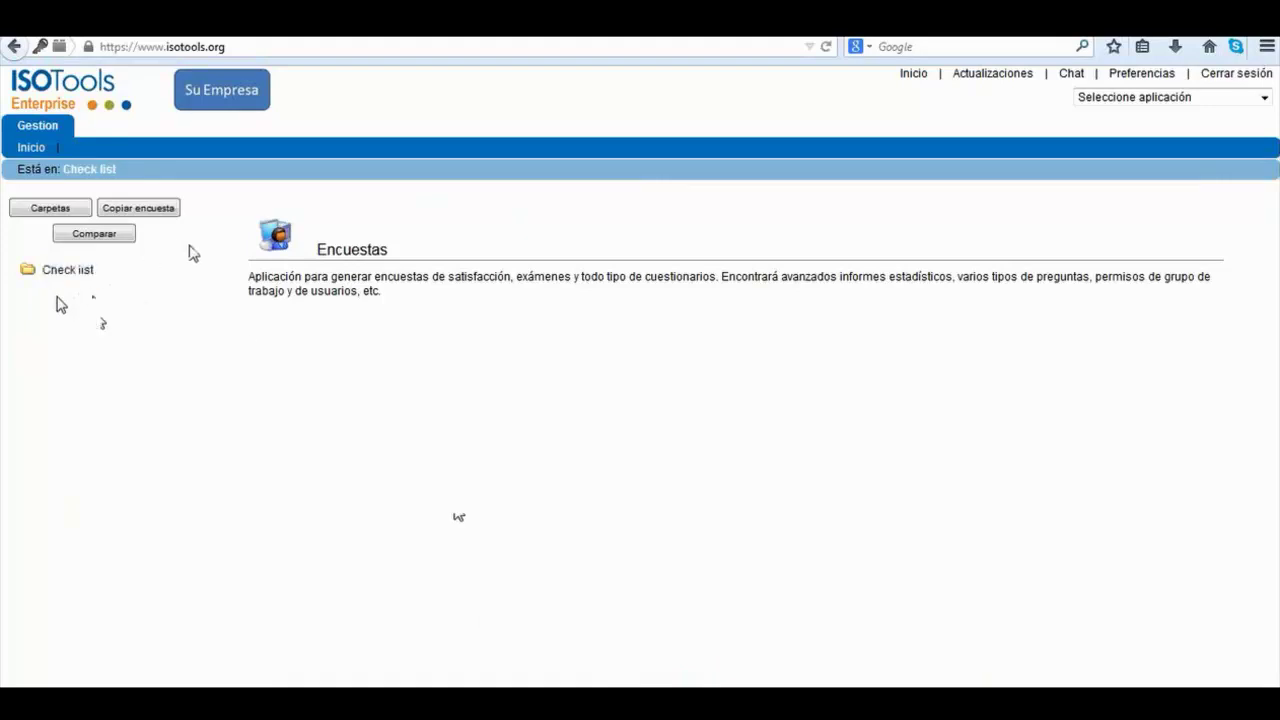
- Leave the Check list application and open Incidentes Seguridad Información from the home page
click(907, 84)
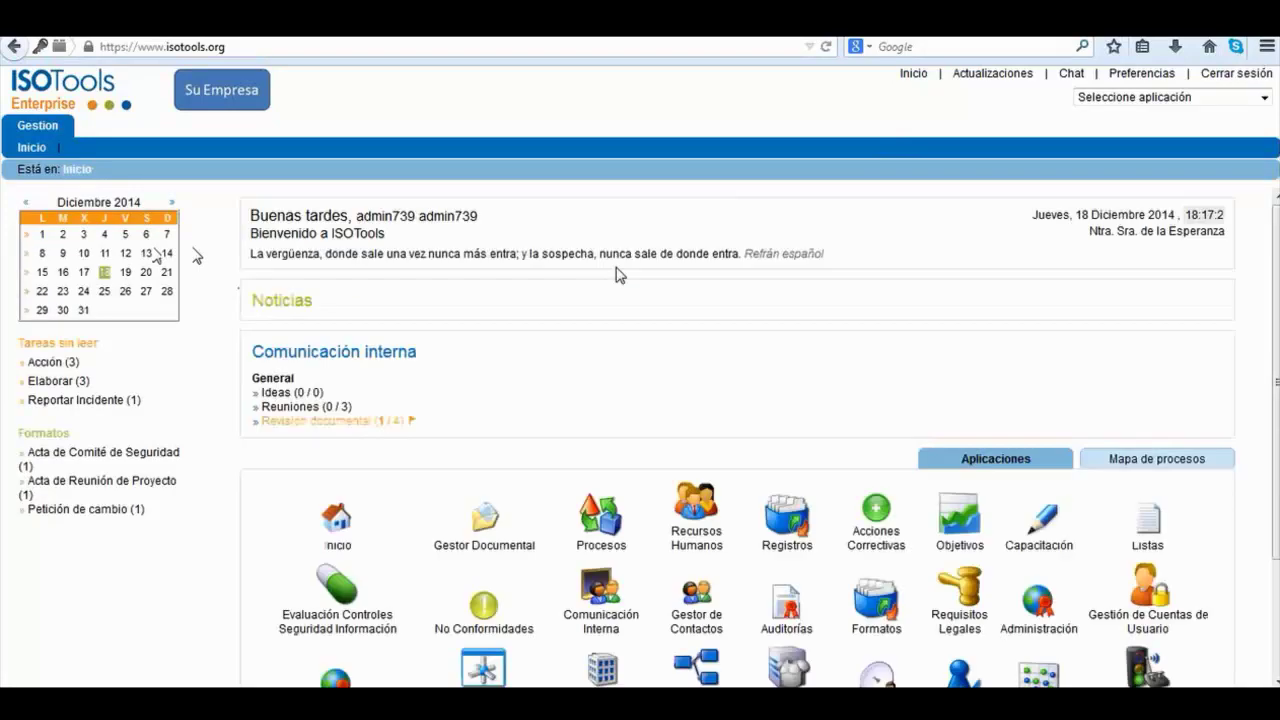
scroll(558, 380, down, 3)
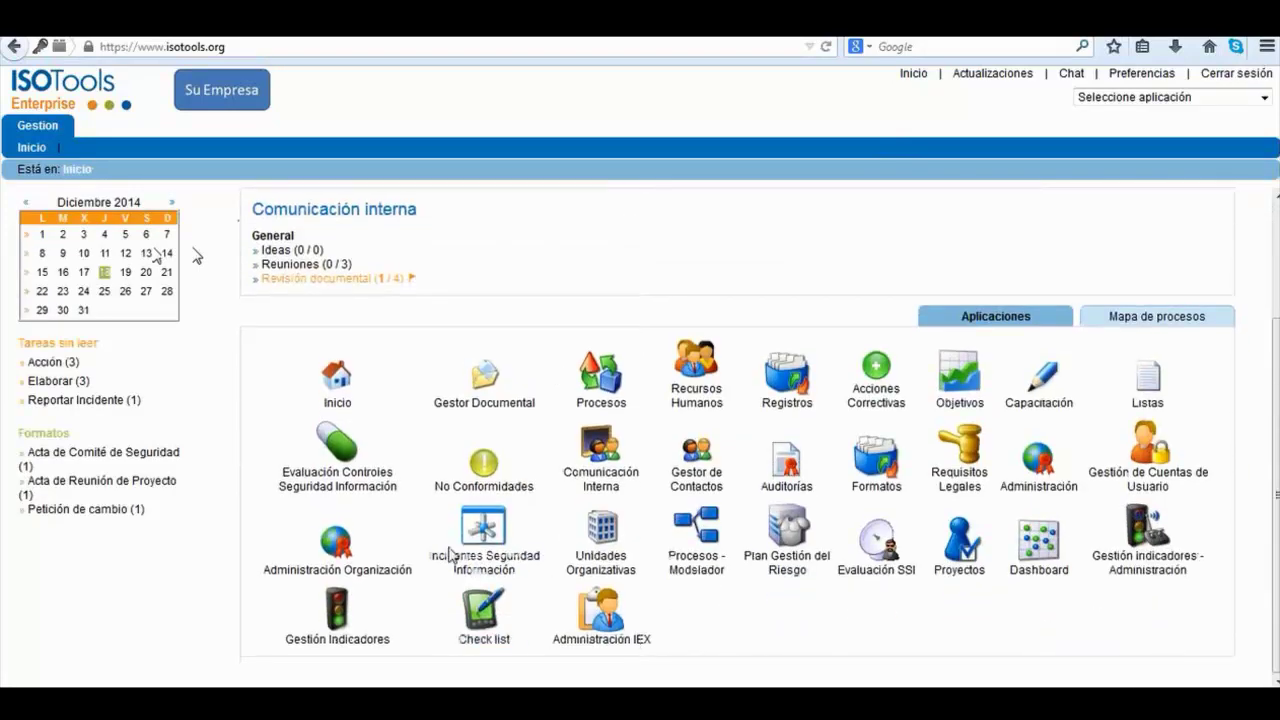
click(476, 535)
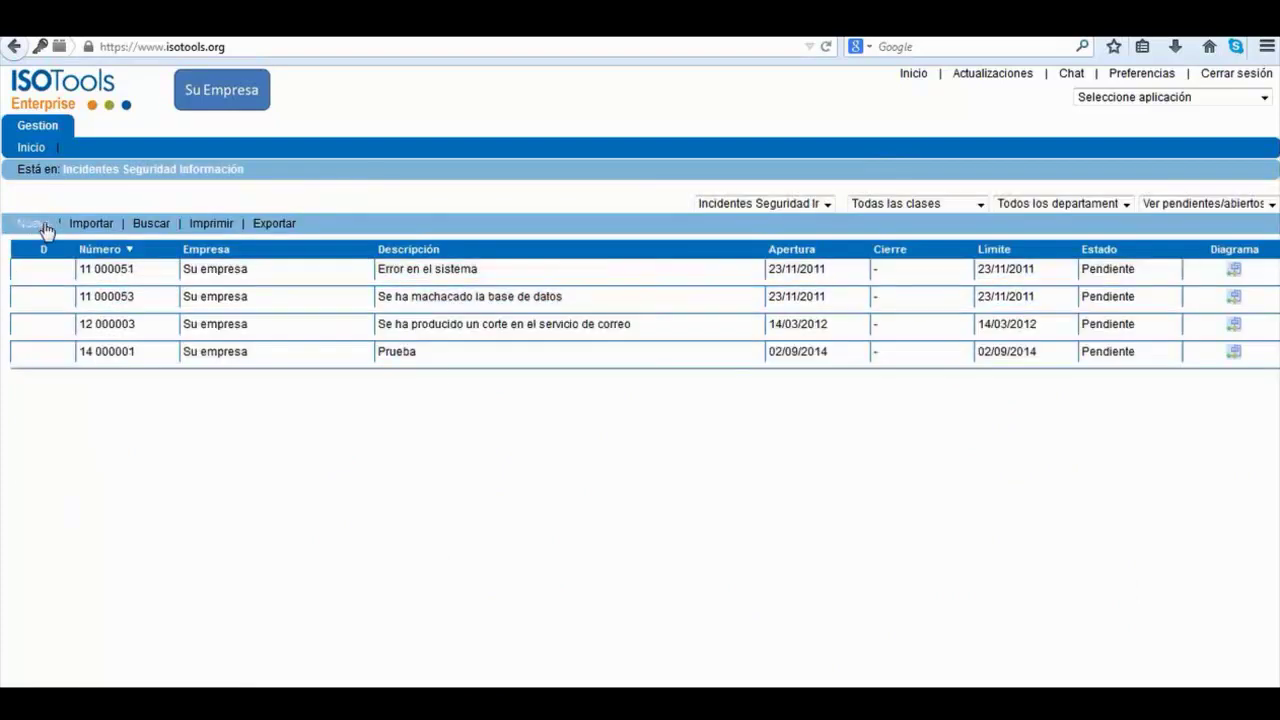
- Open the phase diagram of the "Error en el sistema" incident and examine its workflow
click(1234, 272)
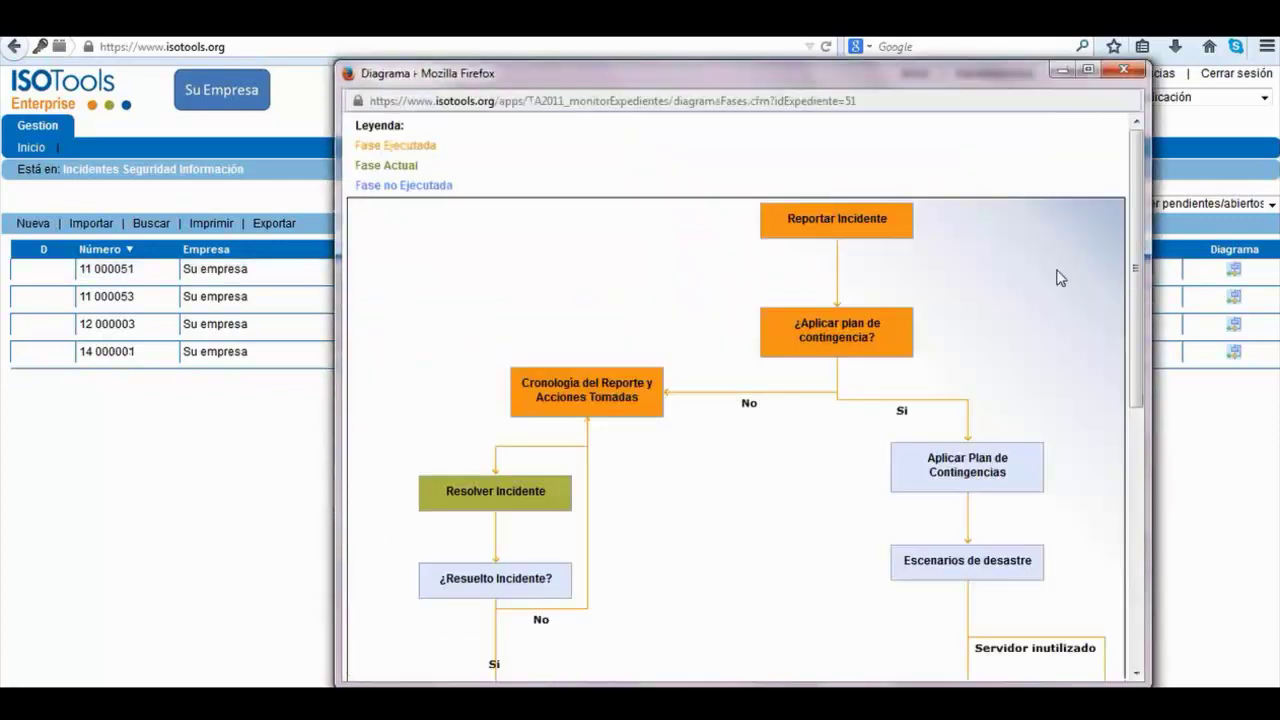
scroll(1060, 278, down, 2)
scroll(1060, 278, up, 2)
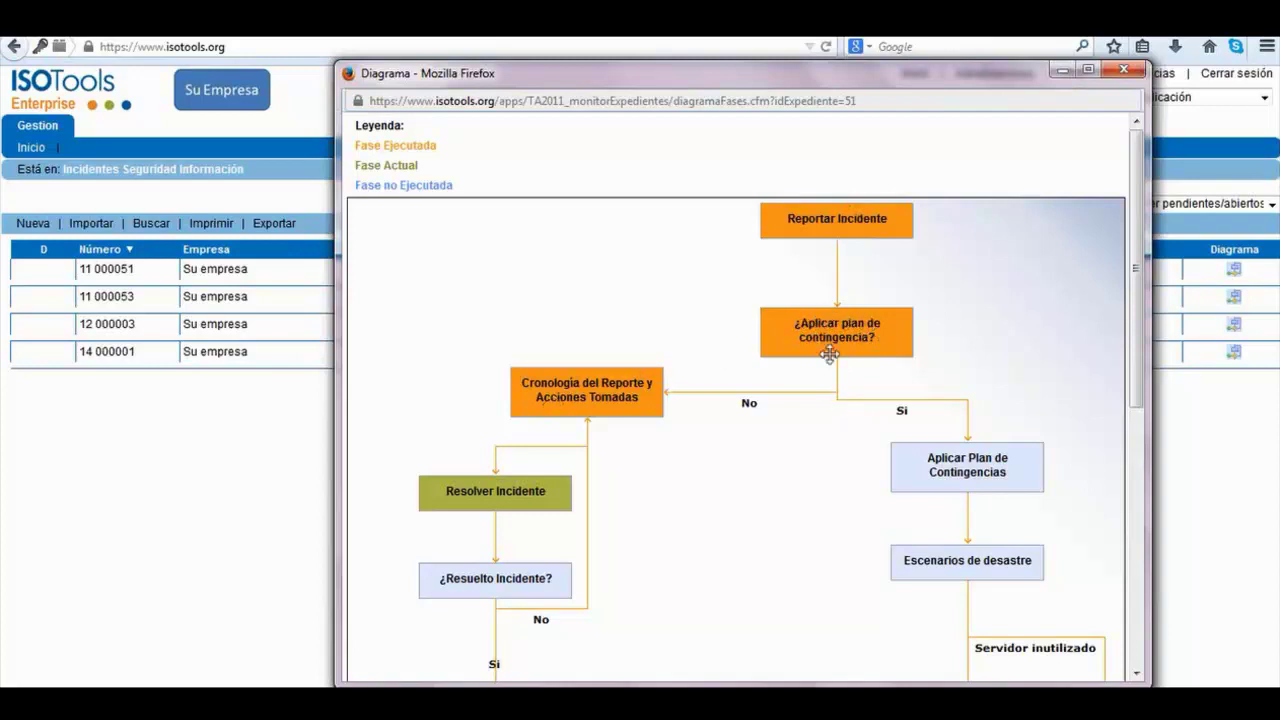
scroll(977, 468, down, 1)
scroll(977, 468, down, 4)
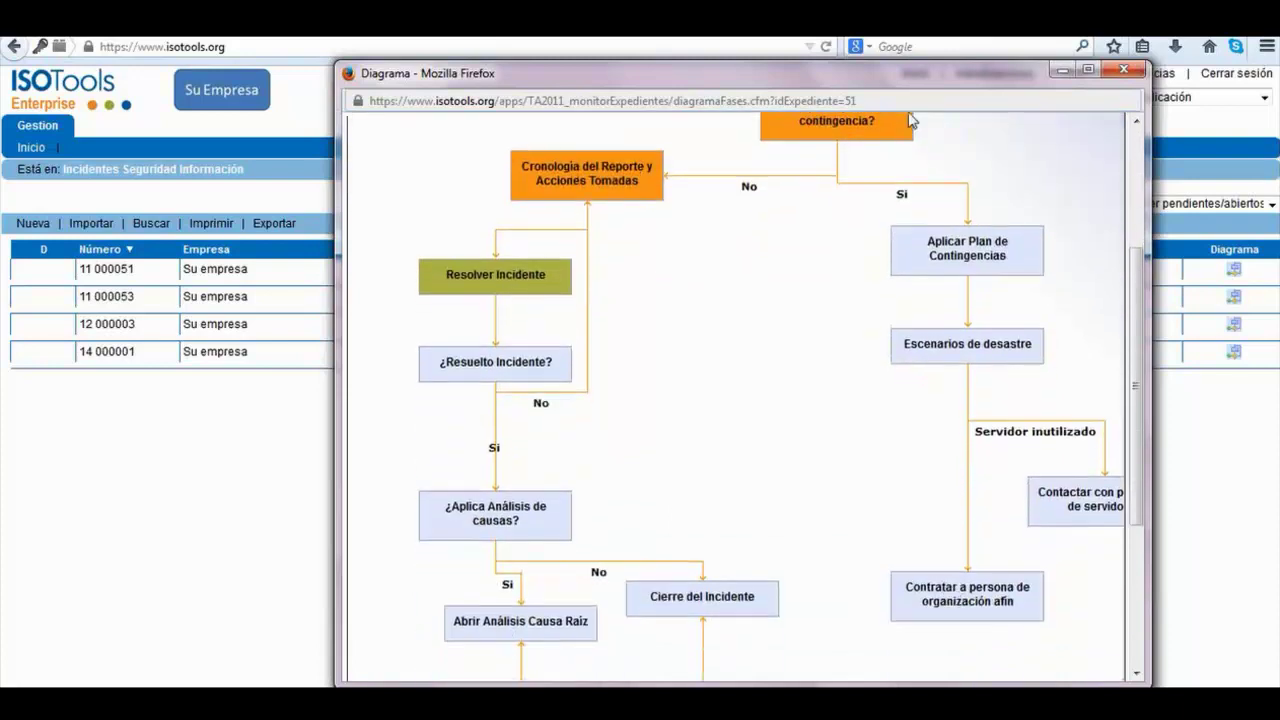
scroll(617, 329, up, 5)
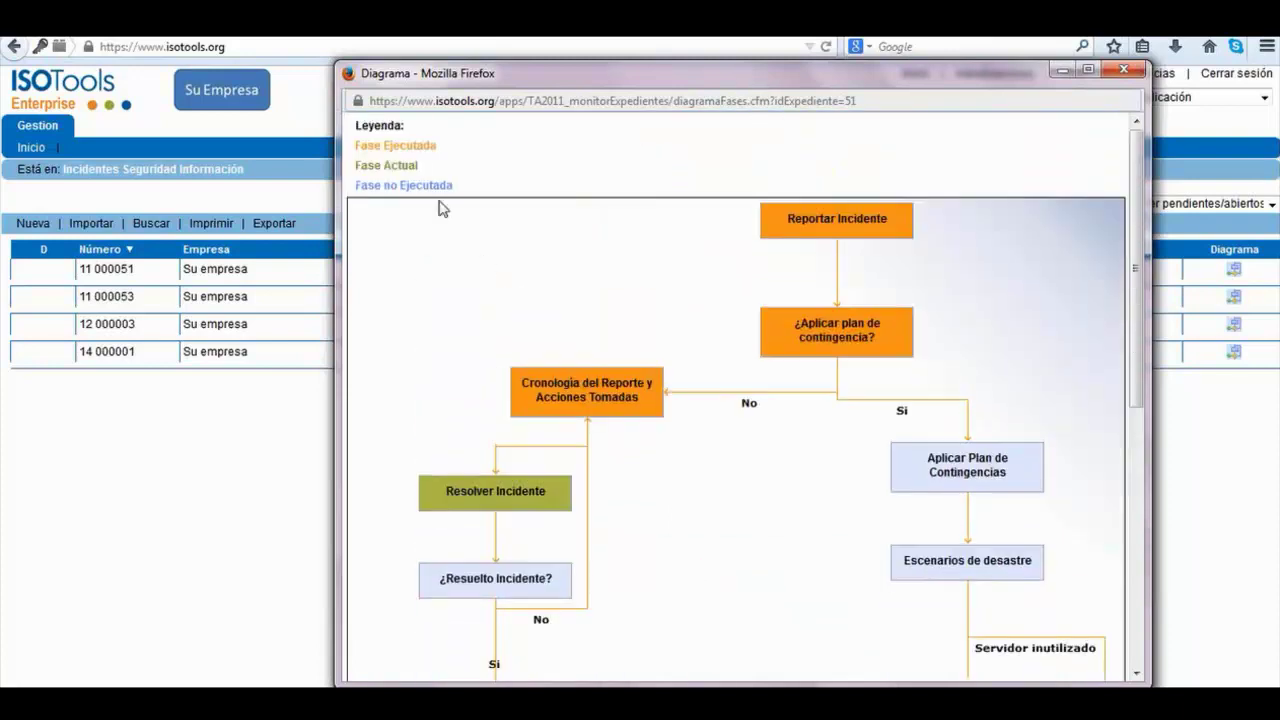
- Highlight the legend entries Fase Ejecutada, Fase Actual and Fase no Ejecutada in turn, and close the diagram
drag(441, 147, 347, 160)
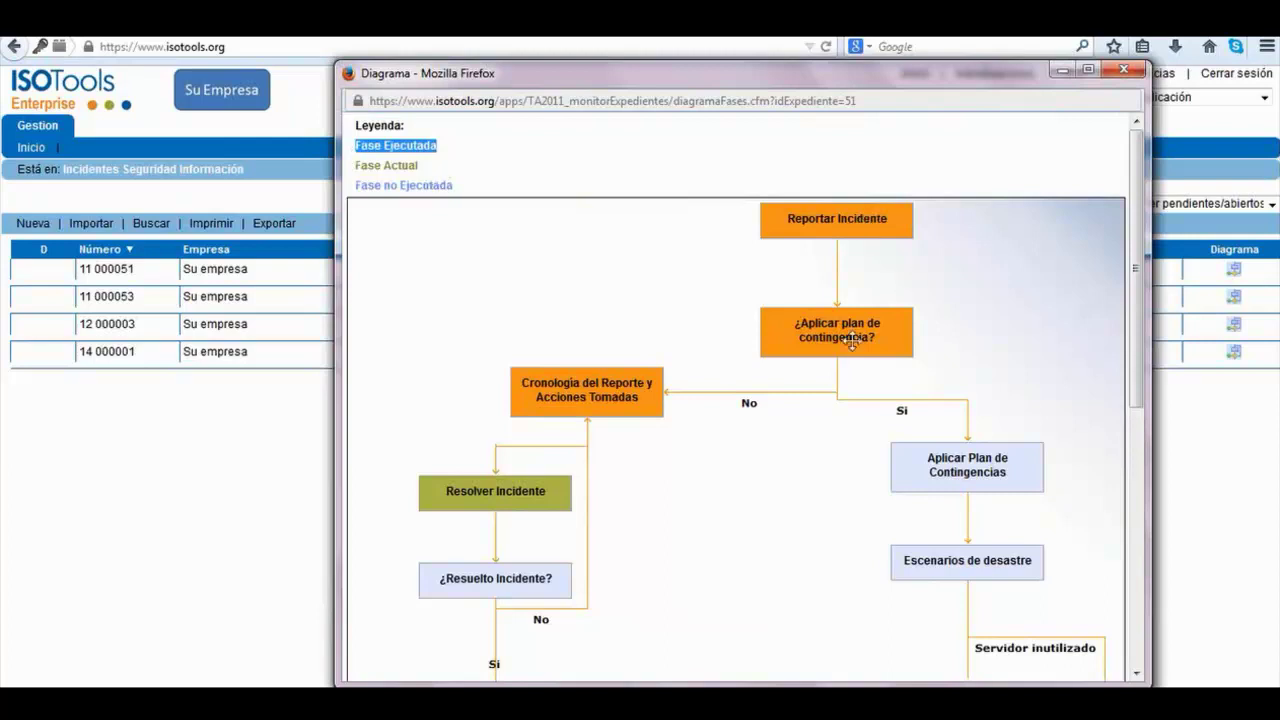
drag(433, 168, 357, 166)
drag(466, 188, 367, 190)
scroll(1074, 150, down, 3)
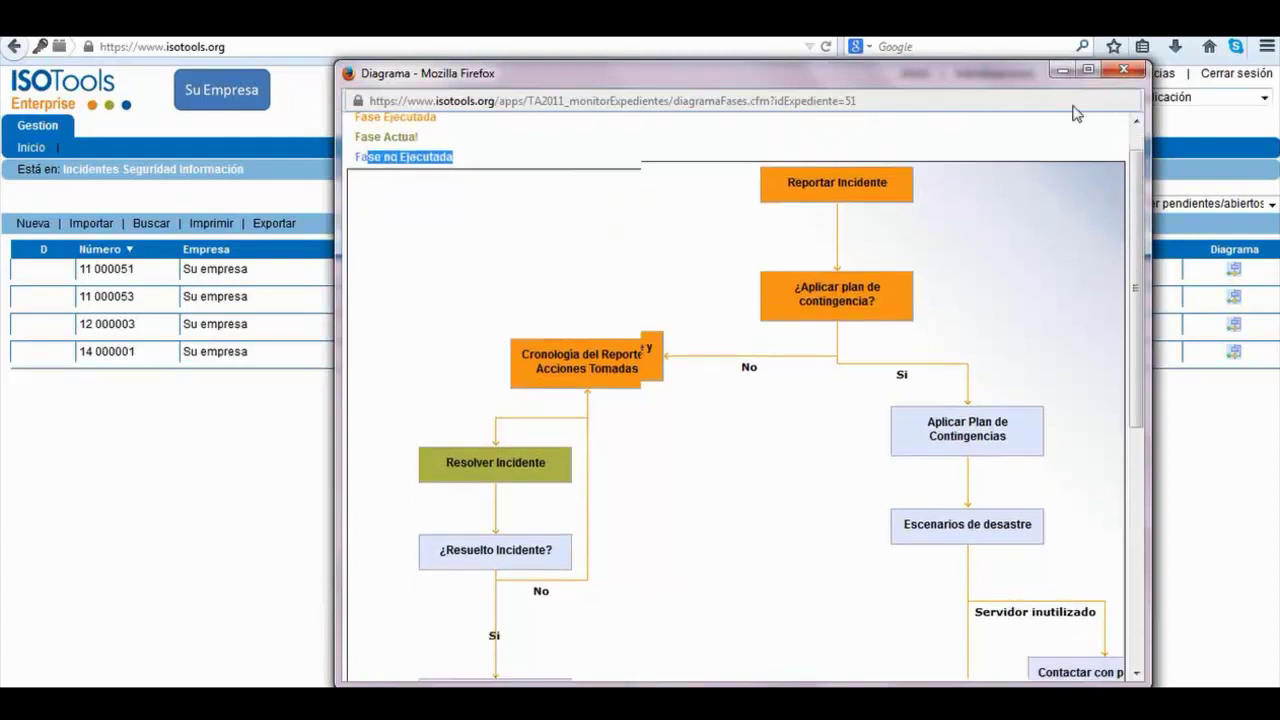
click(1123, 69)
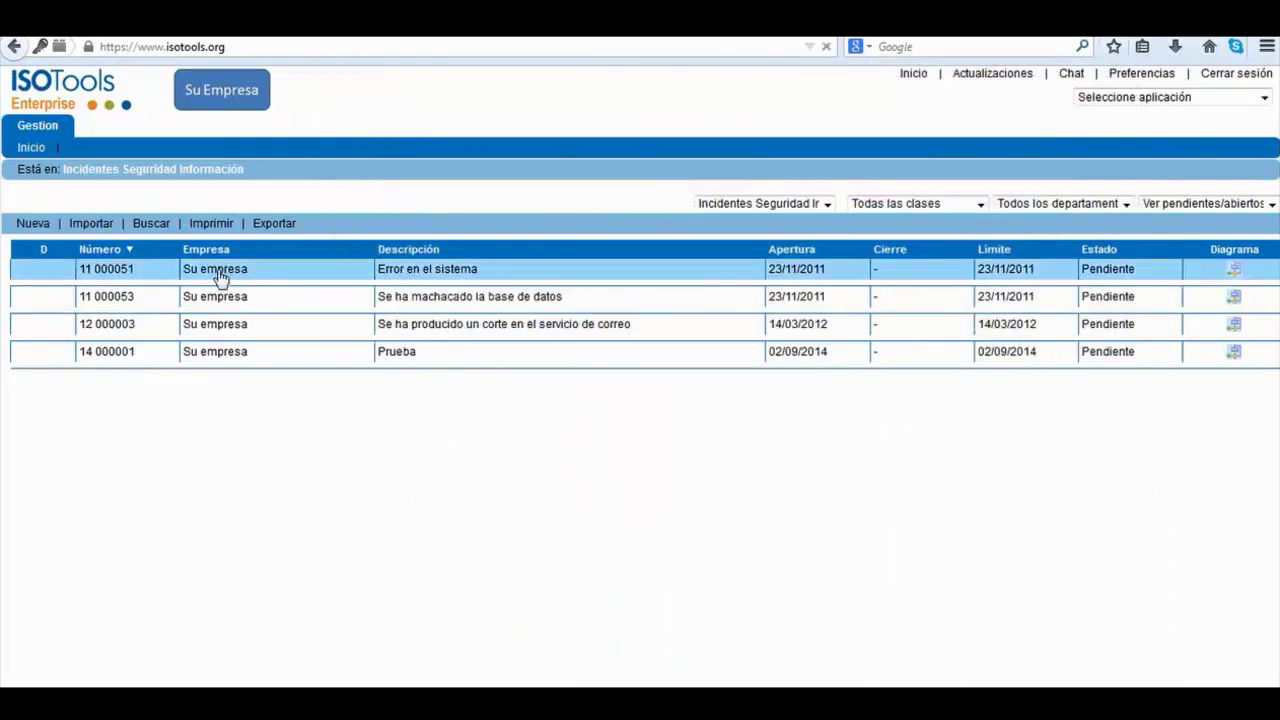
- Open the "Error en el sistema" incident record and view the details of its Reportar Incidente phase
click(214, 275)
scroll(395, 376, down, 2)
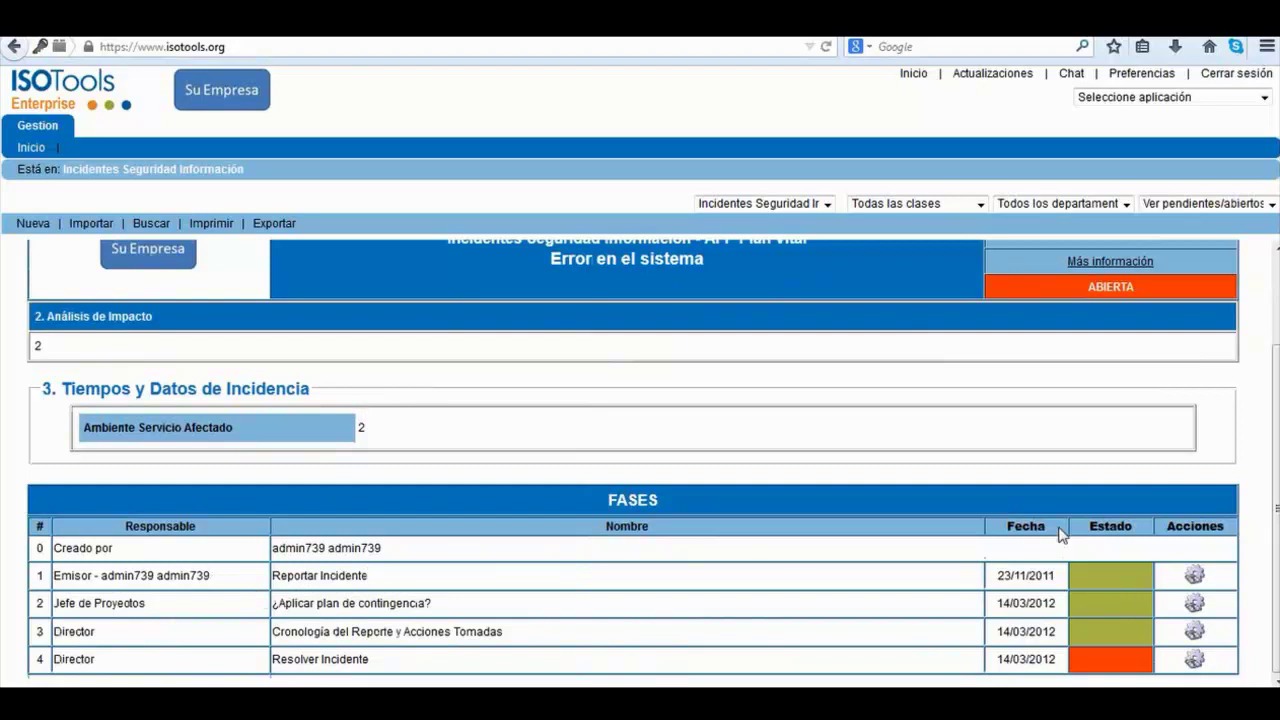
click(1195, 577)
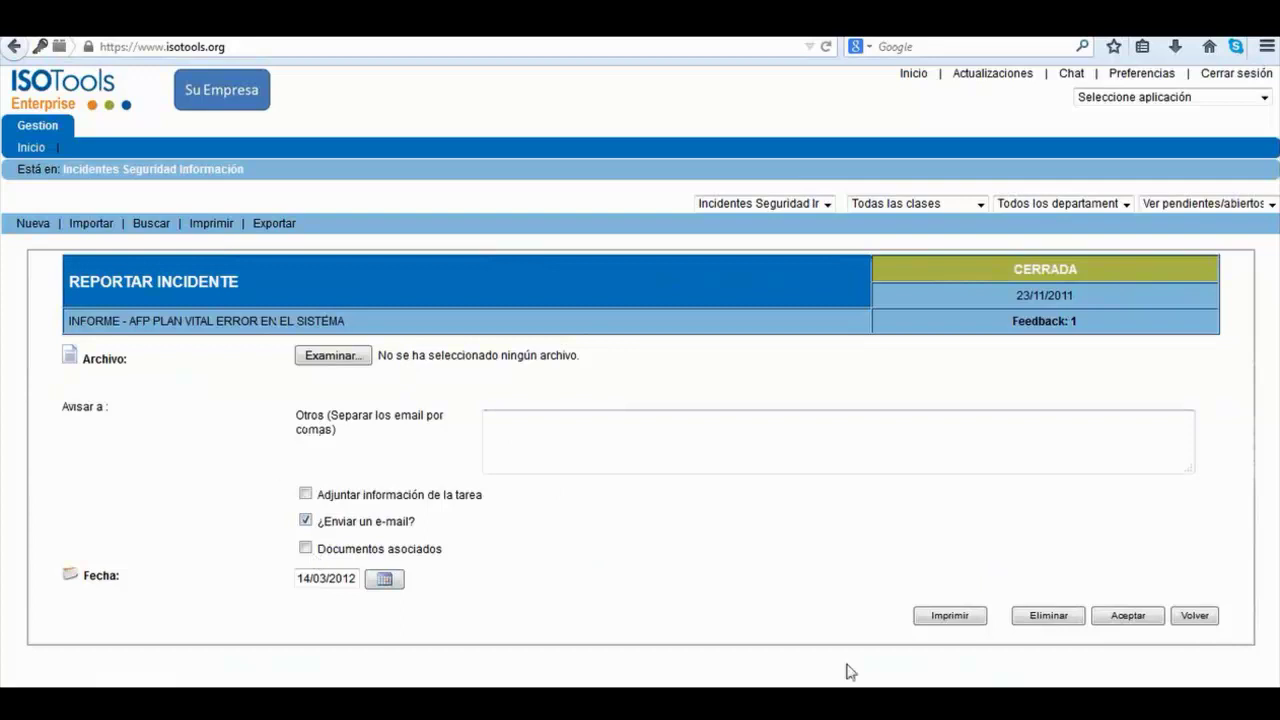
- Return to the home page and open the Dashboard application
click(913, 75)
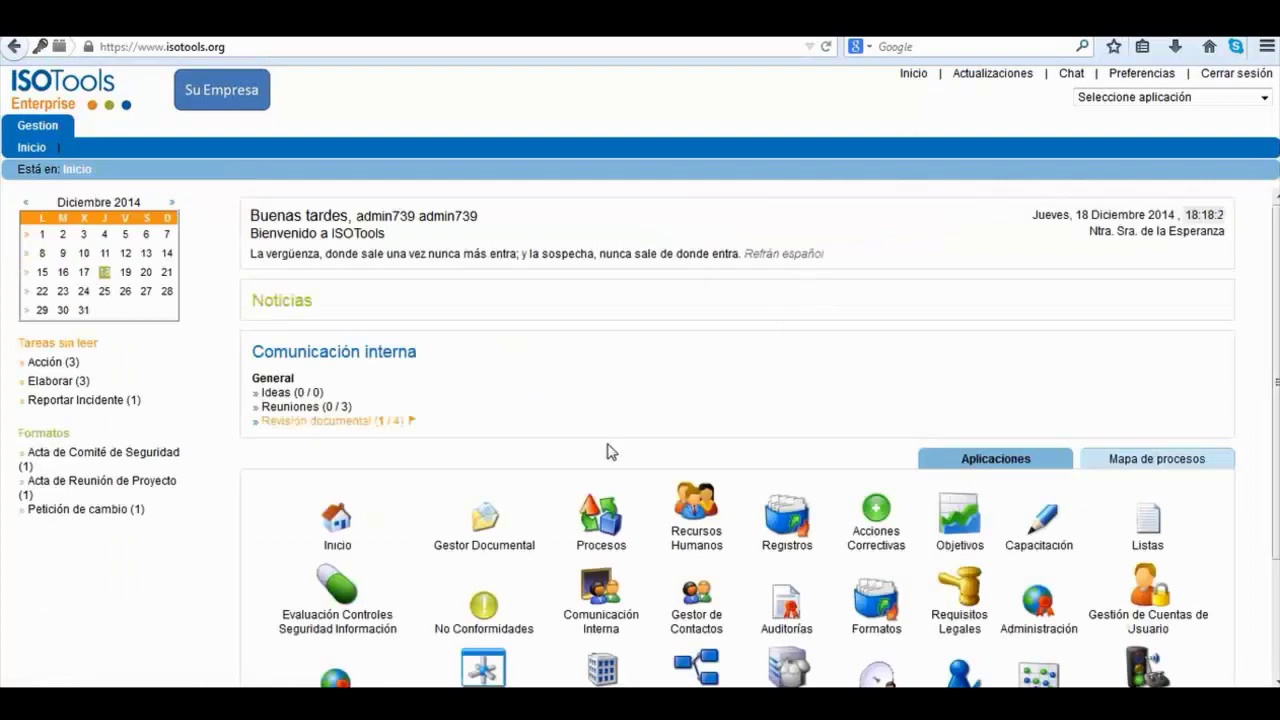
scroll(606, 451, down, 3)
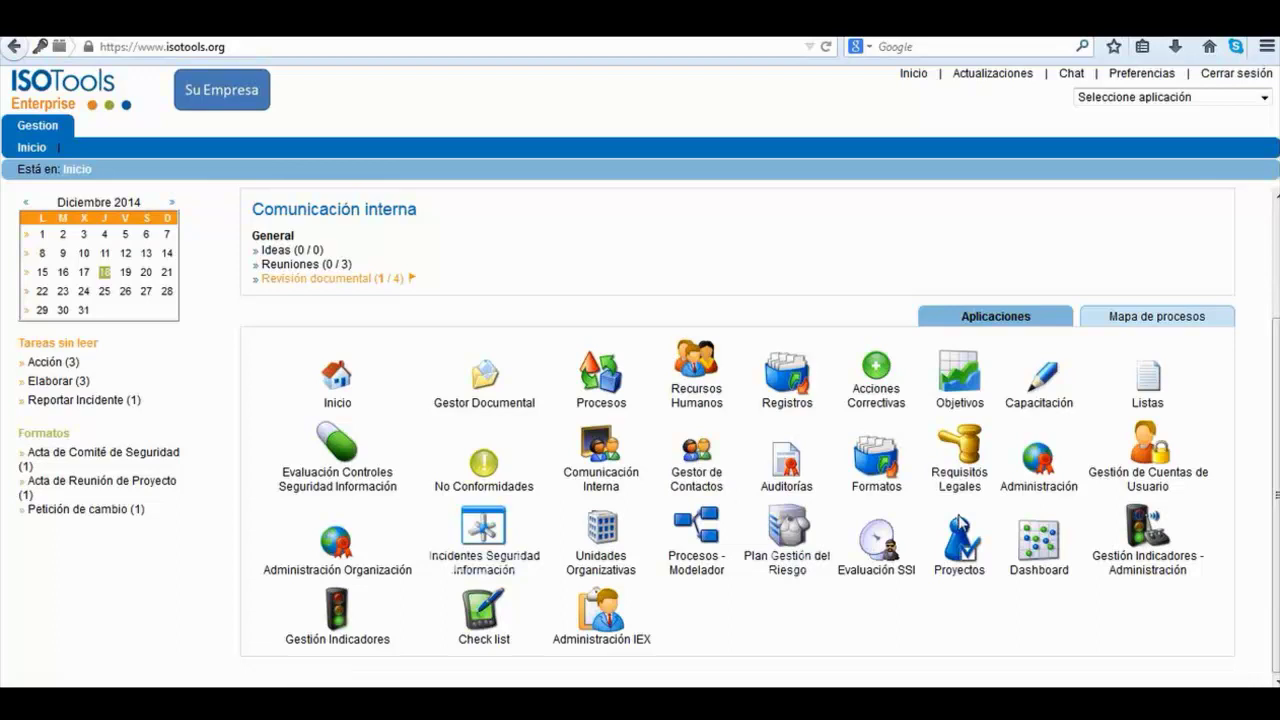
click(1038, 545)
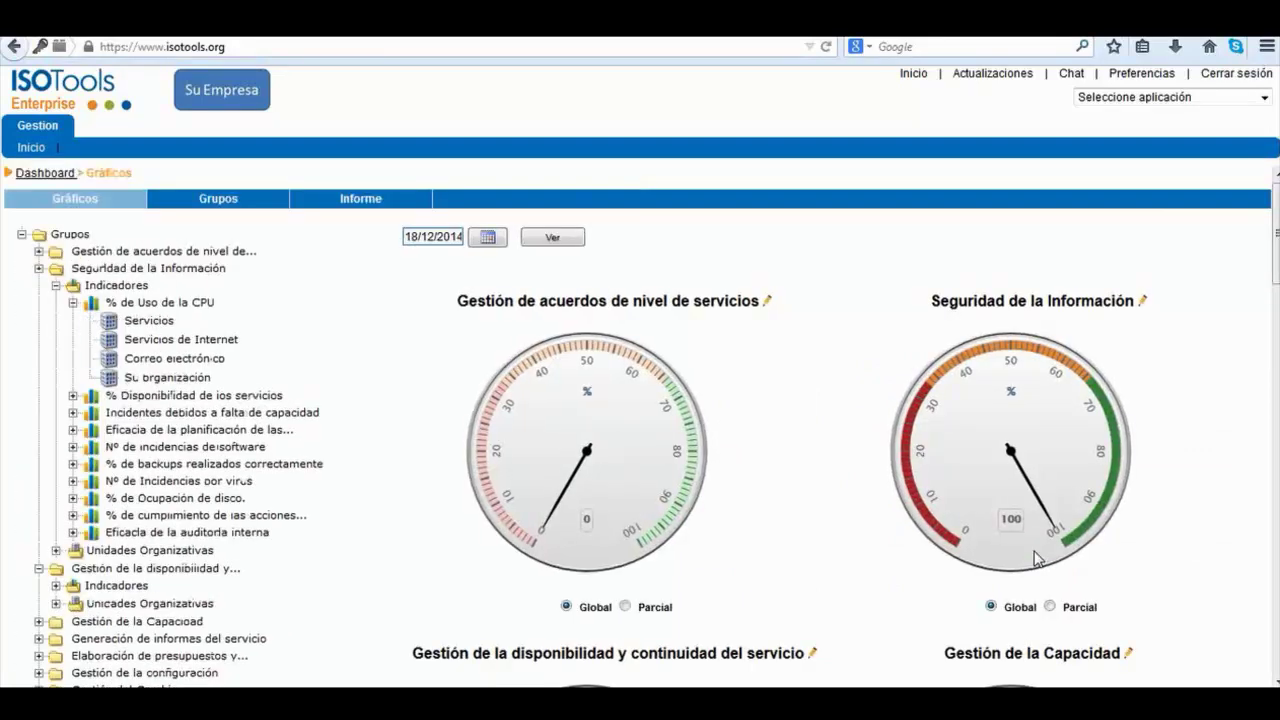
- Collapse the Grupos tree and look over the gauge charts of the management groups
click(21, 235)
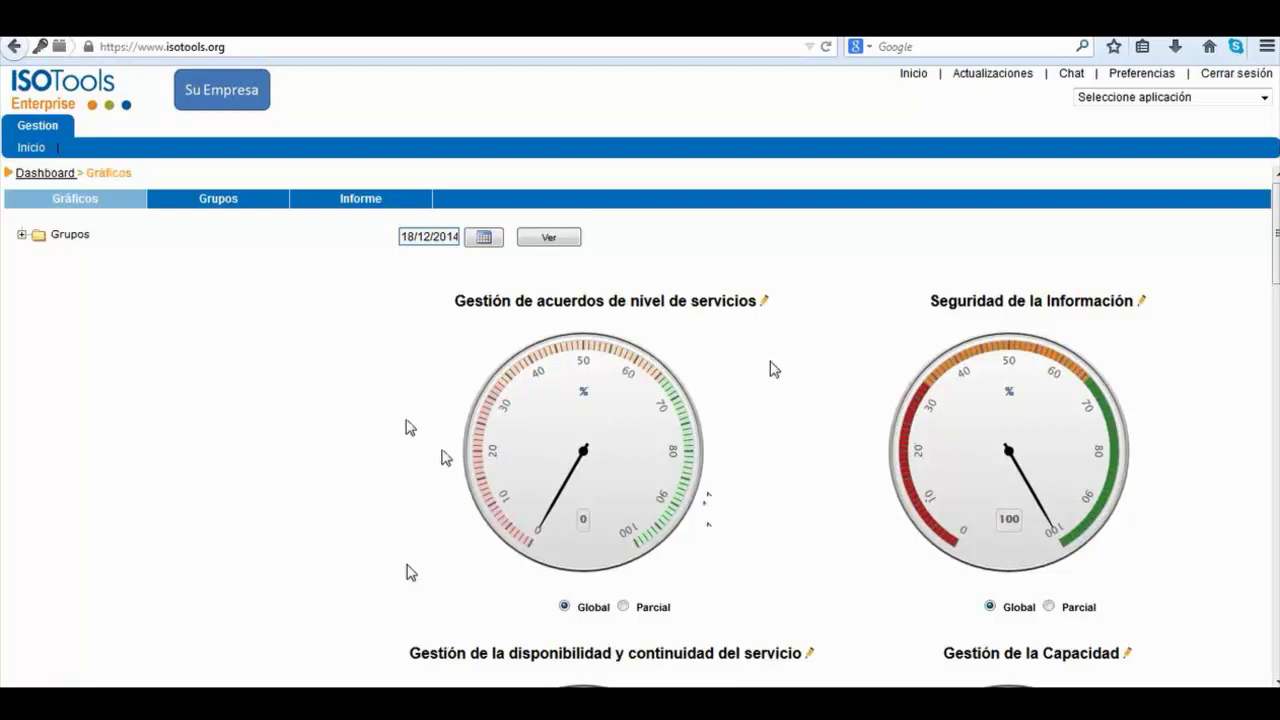
scroll(771, 365, down, 5)
scroll(770, 372, up, 5)
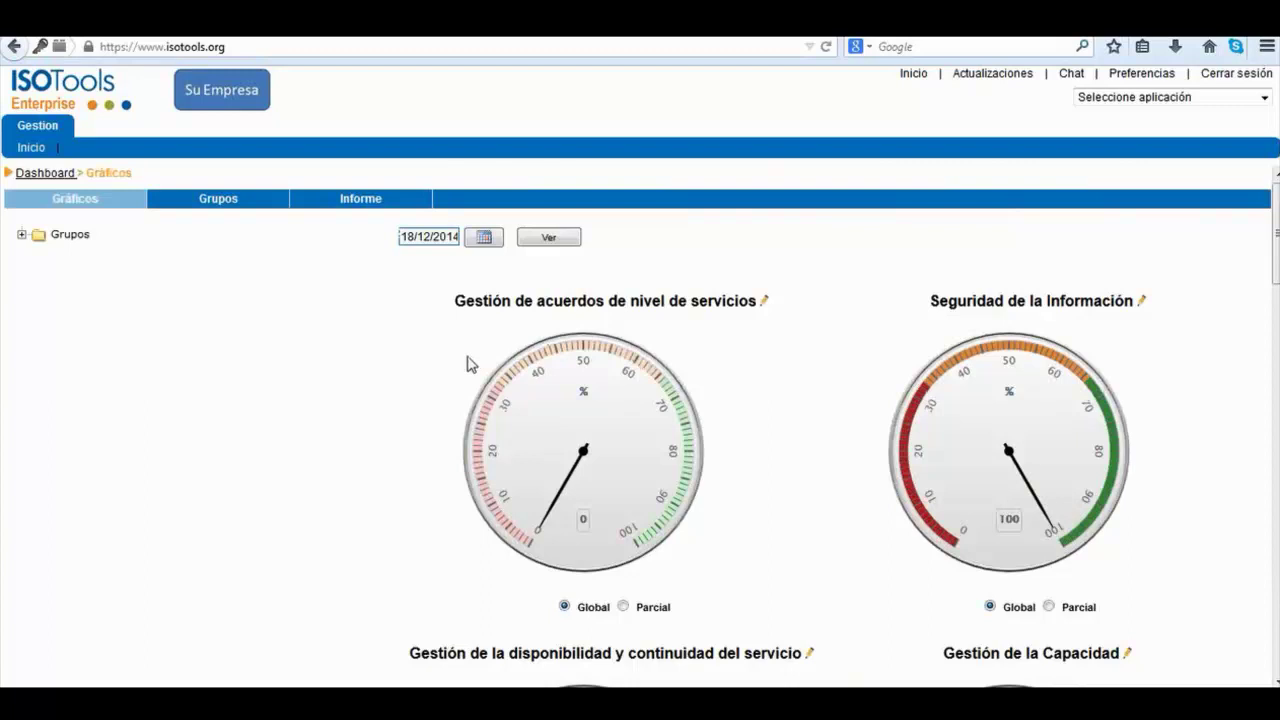
scroll(470, 365, down, 3)
scroll(470, 365, up, 3)
- Expand the Grupos tree again and collapse the Indicadores node under Seguridad de la Información
click(21, 235)
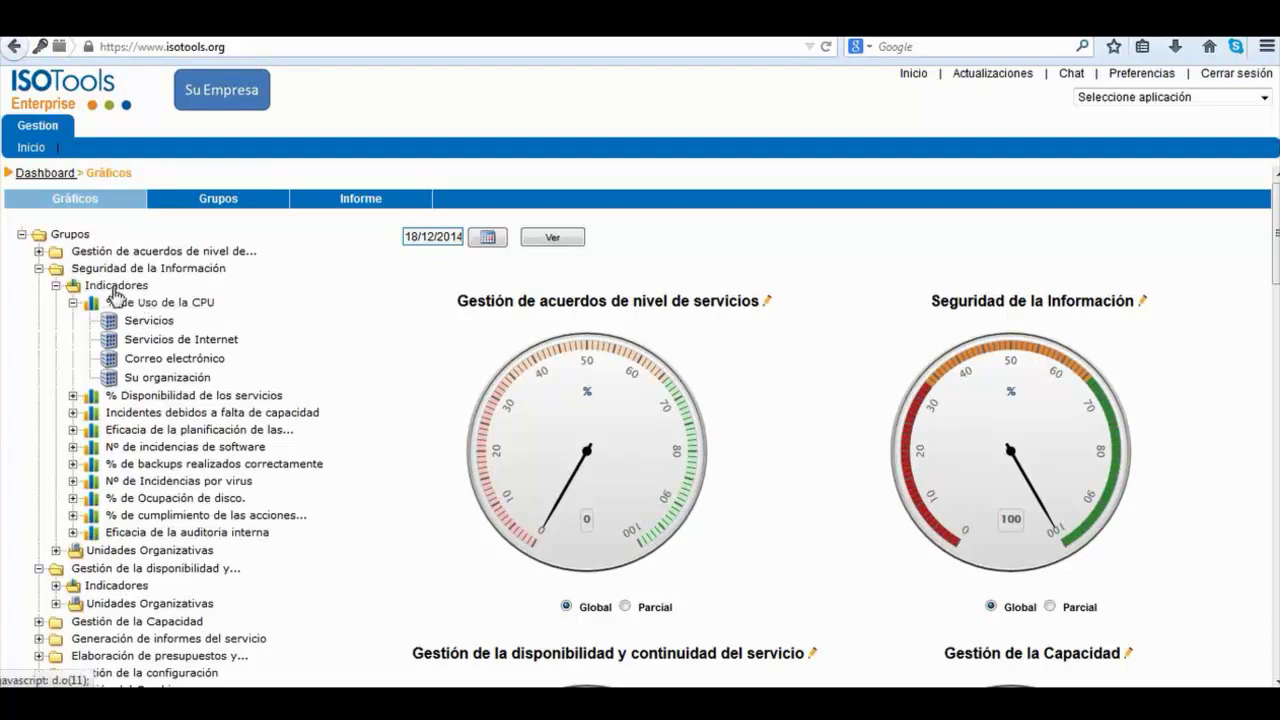
click(115, 287)
- Open the Elaboración de presupuestos y contabilidad de los servicios TI group and review its compliance chart and indicator table
scroll(723, 486, down, 10)
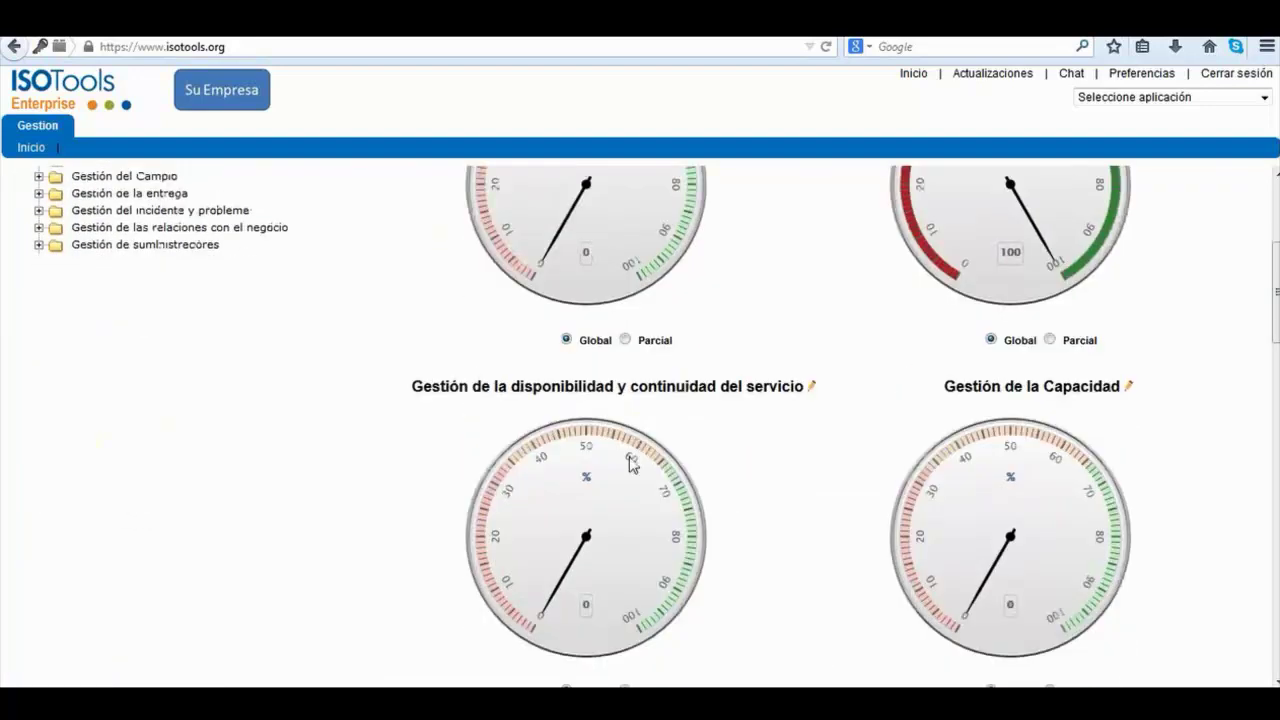
scroll(545, 397, up, 3)
click(1058, 366)
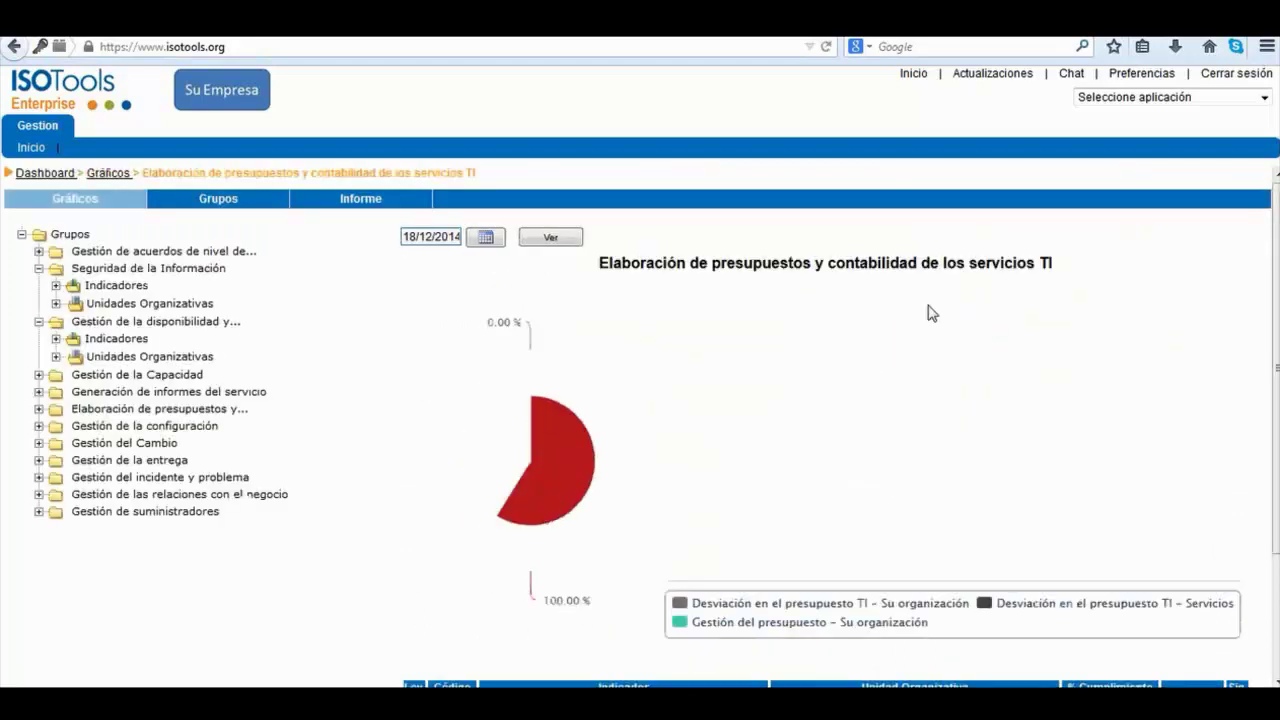
scroll(695, 370, down, 3)
scroll(705, 374, down, 1)
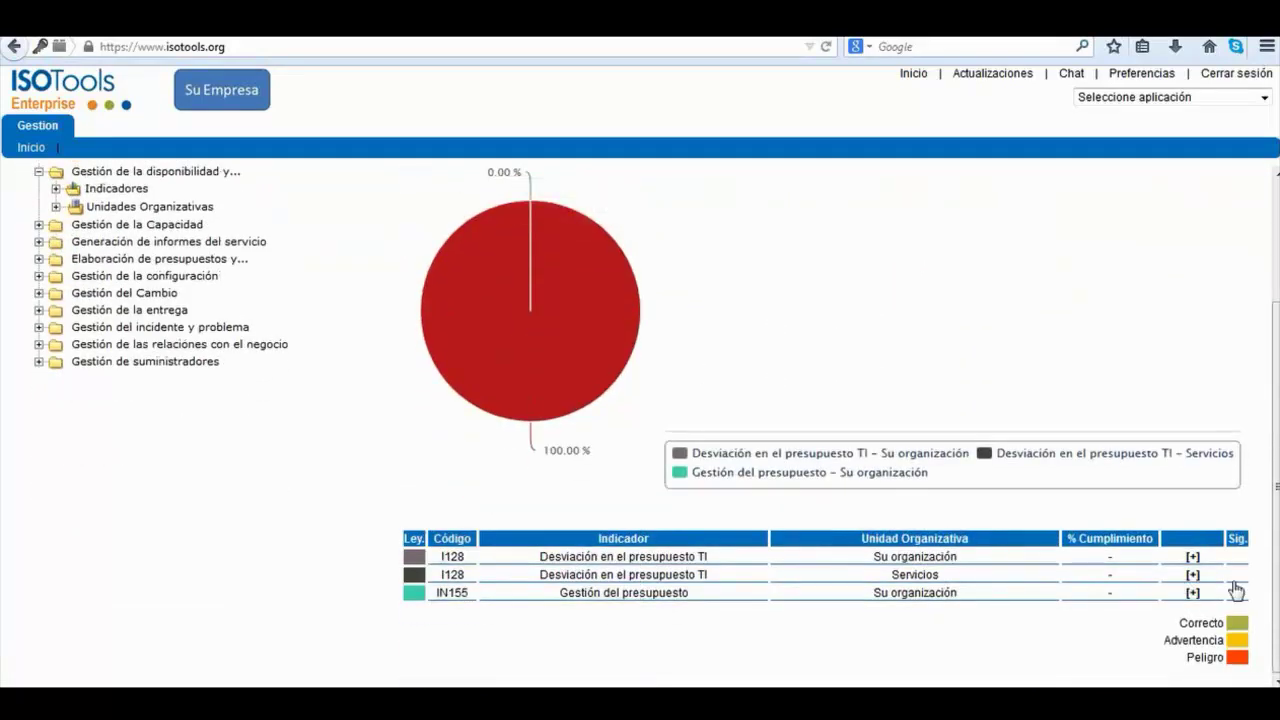
scroll(328, 446, up, 3)
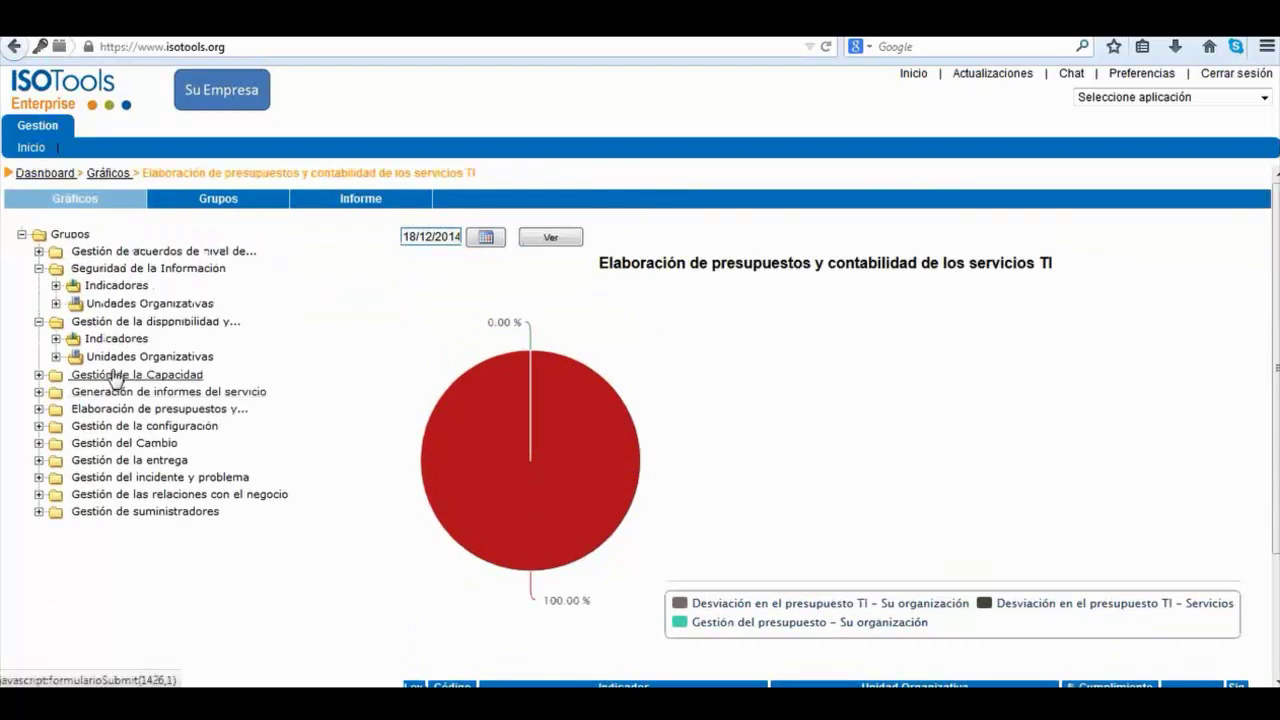
- Open the Seguridad de la Información group and view the % de Uso de la CPU indicator for Su organización
click(78, 270)
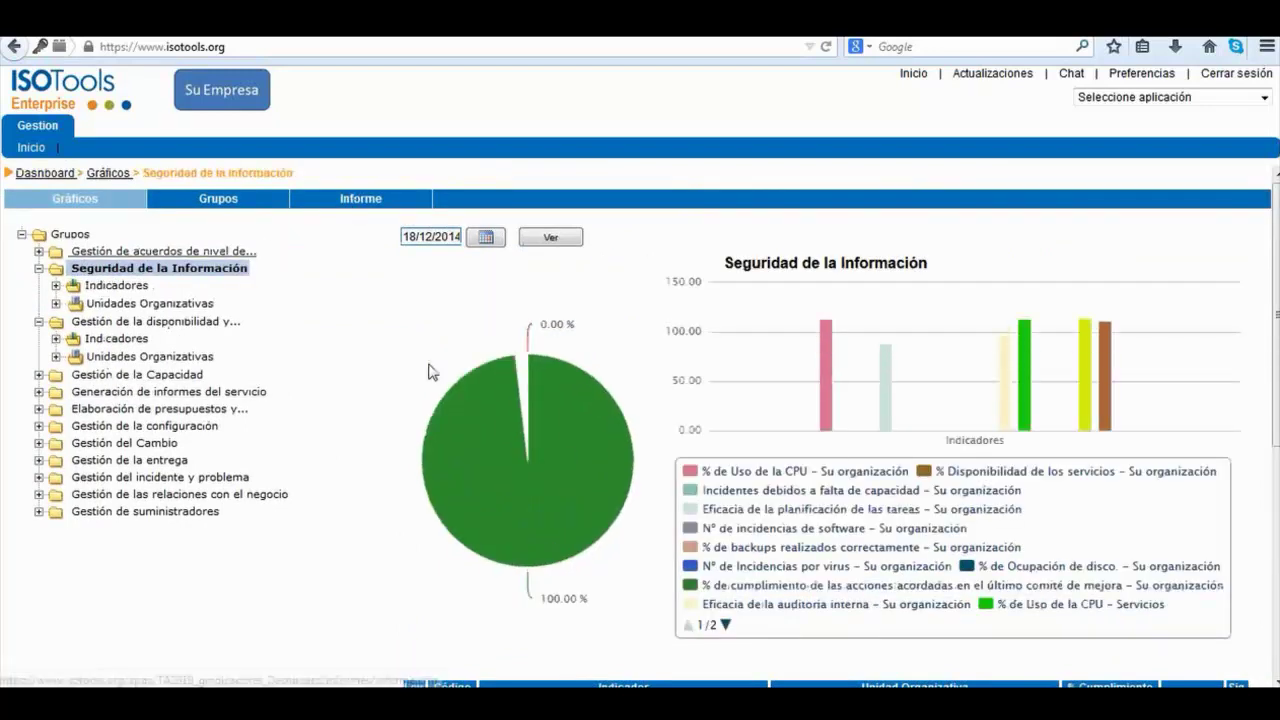
scroll(990, 441, down, 2)
scroll(990, 441, down, 4)
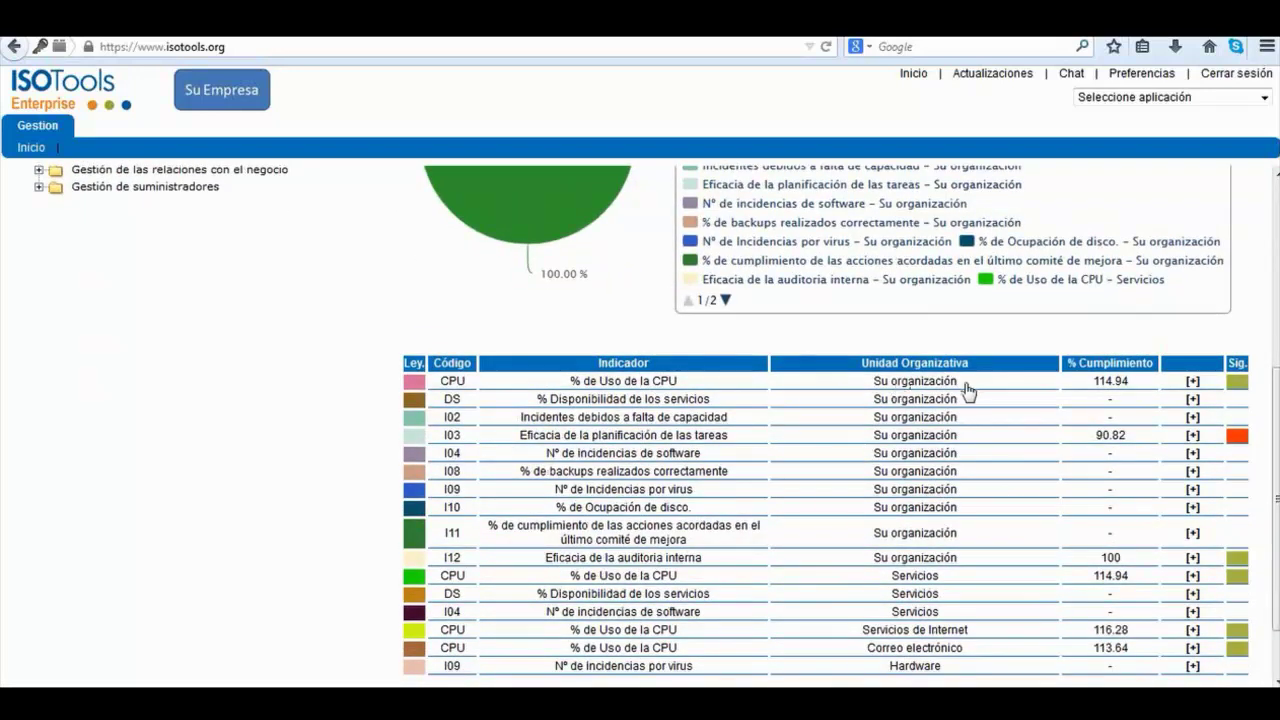
triple_click(905, 388)
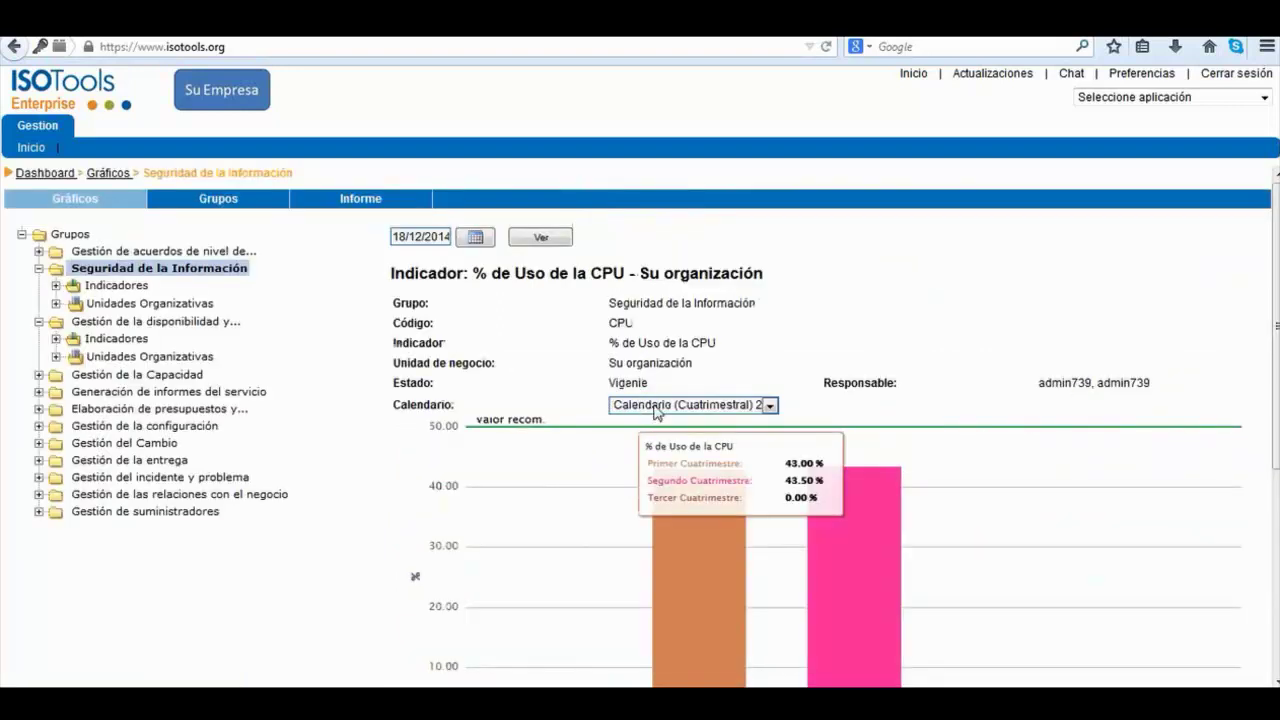
- Check the available quarterly calendars for the % de Uso de la CPU indicator and view its table of values by period
scroll(900, 470, down, 2)
click(766, 295)
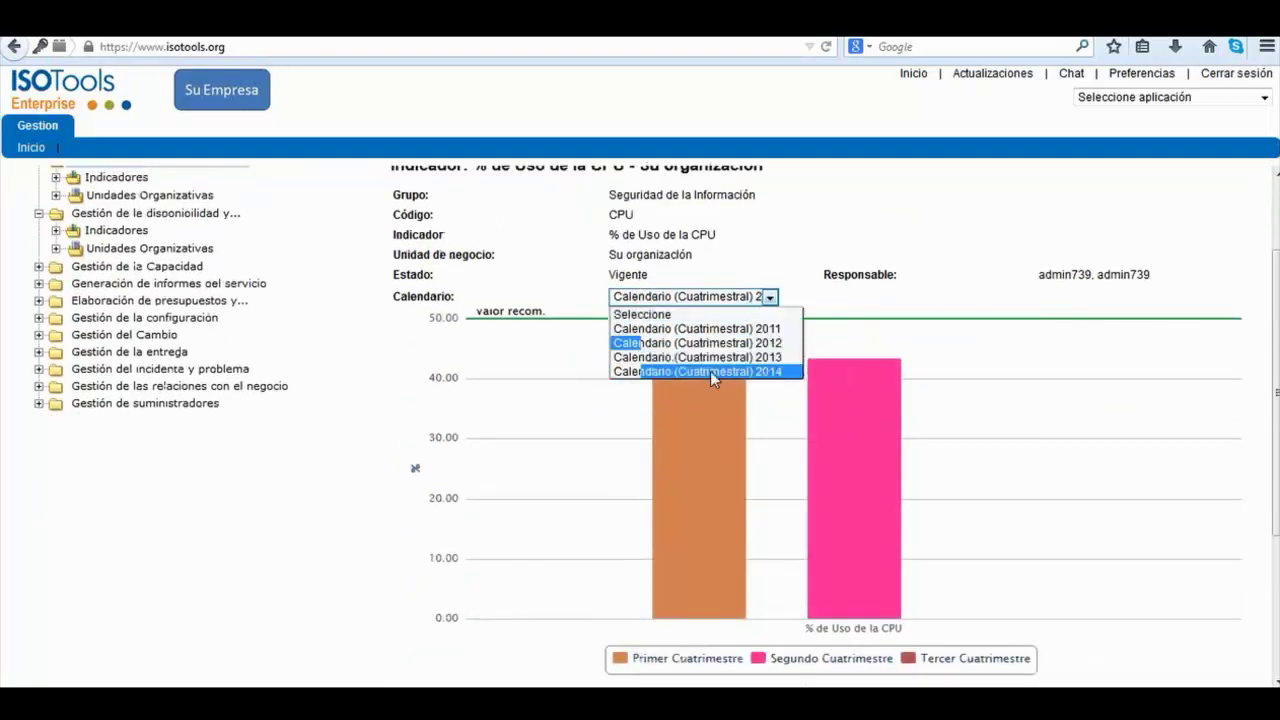
click(925, 278)
scroll(865, 432, down, 3)
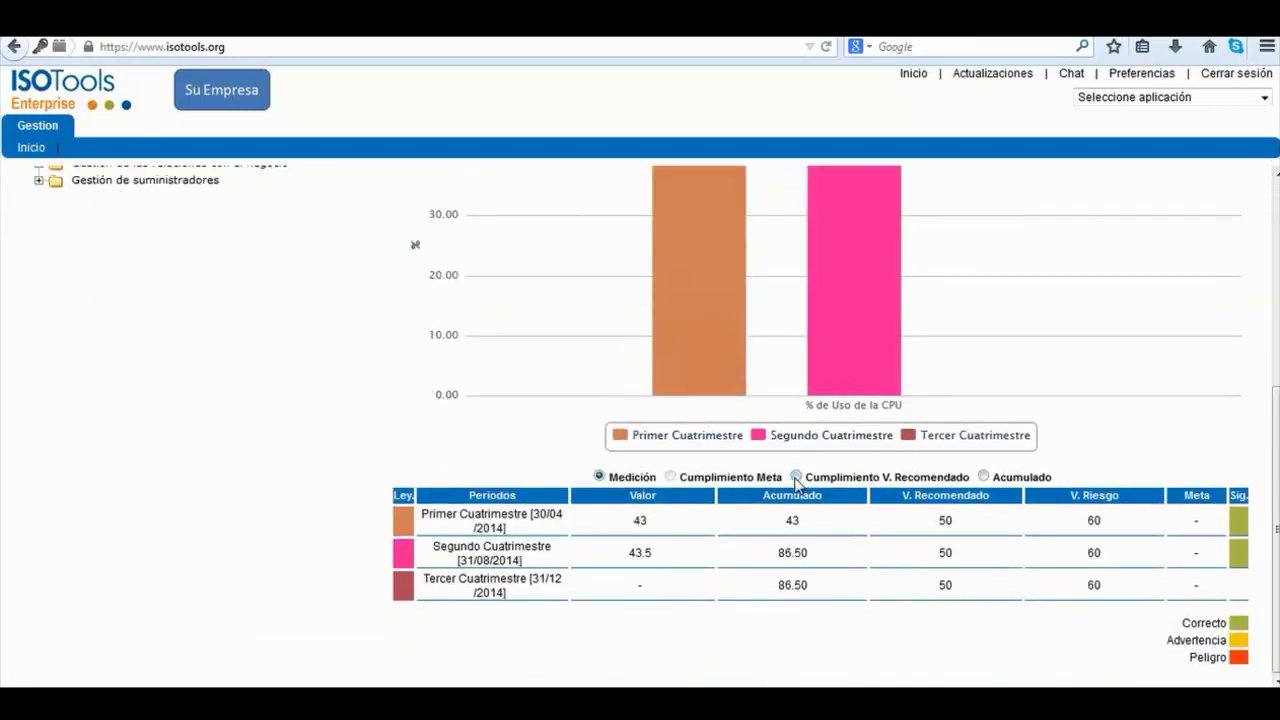
- Show the % de Uso de la CPU chart by Cumplimiento V. Recomendado and review the bars for each period
click(796, 477)
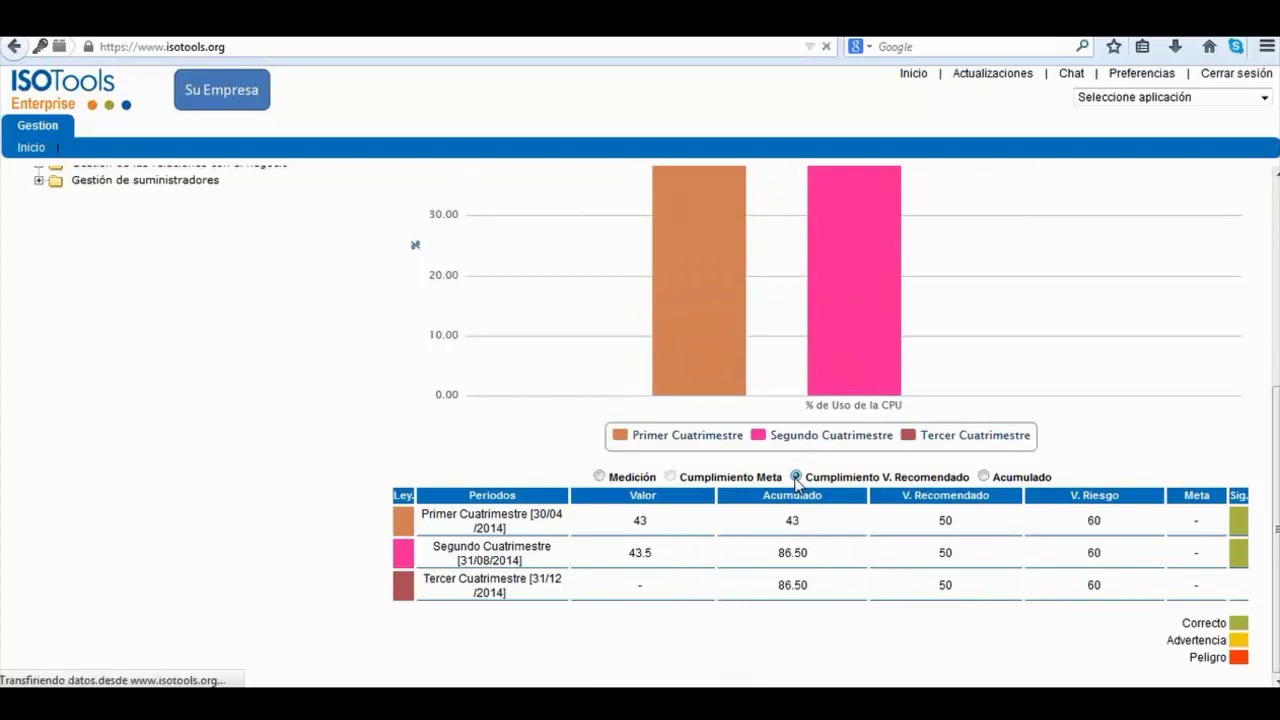
scroll(1074, 363, down, 3)
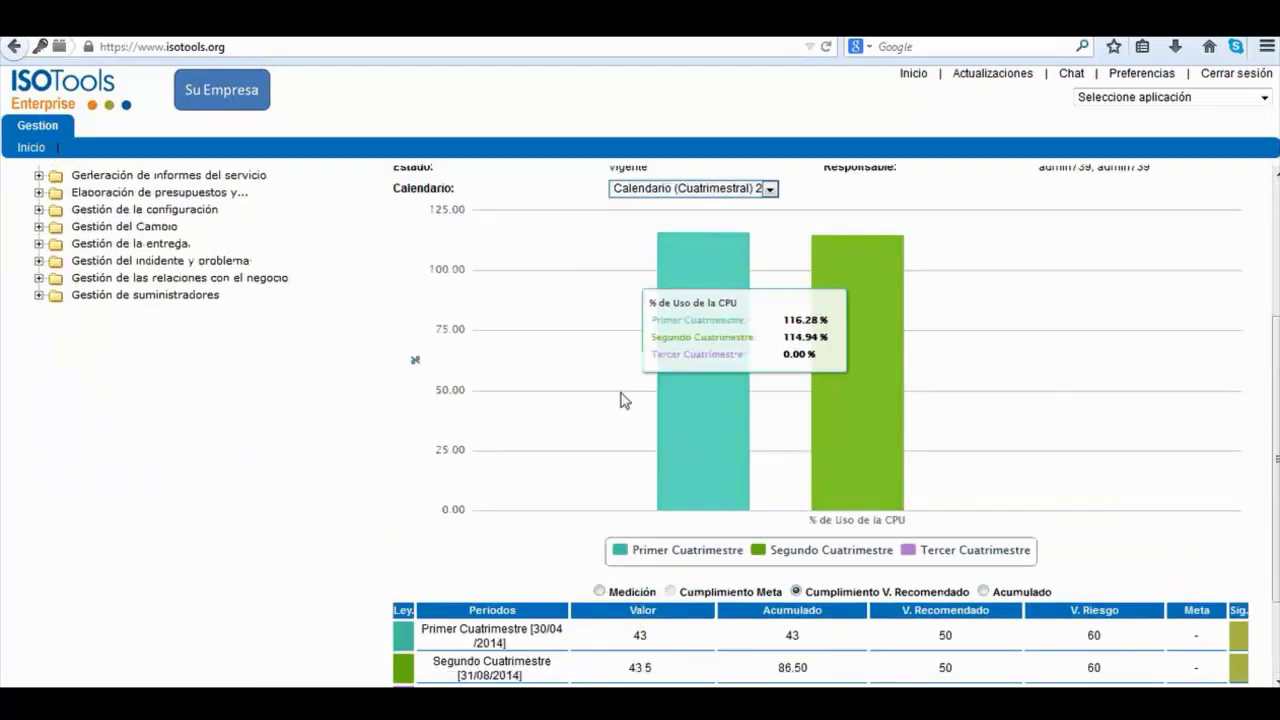
scroll(570, 432, down, 2)
scroll(700, 435, up, 5)
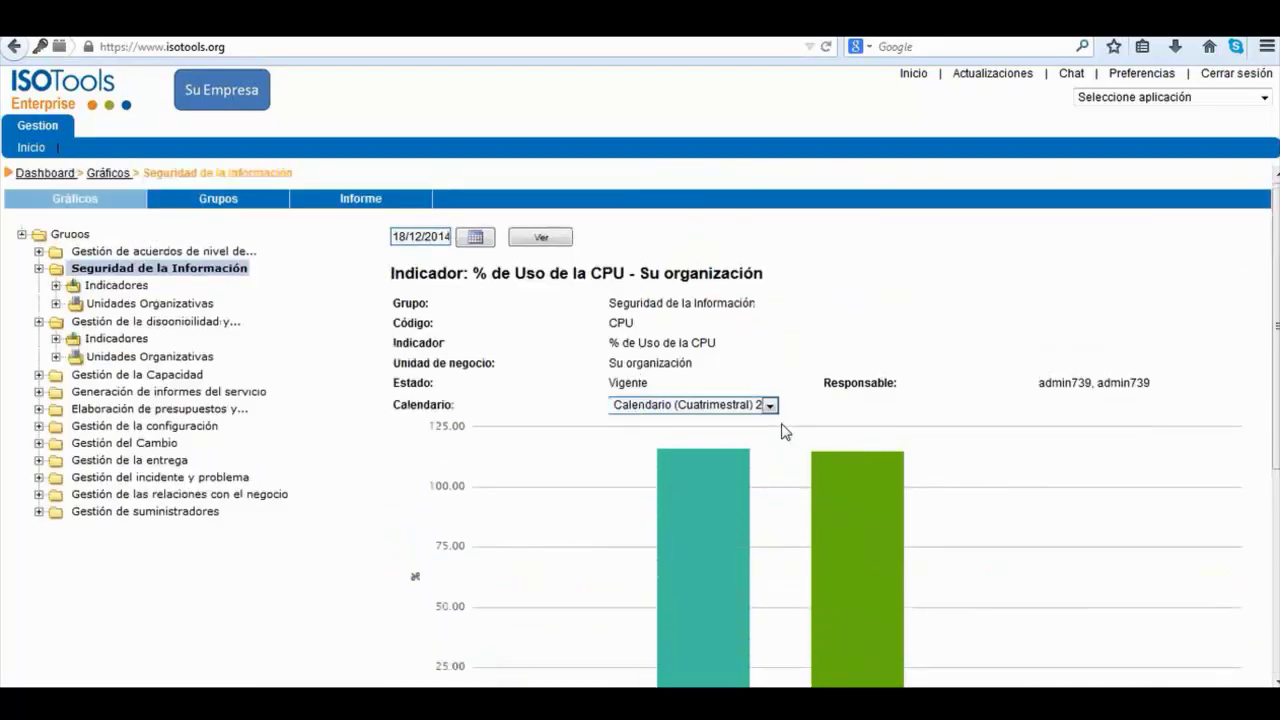
- Generate an Informe of compliance for the indicators of the Seguridad de la Información group
click(362, 208)
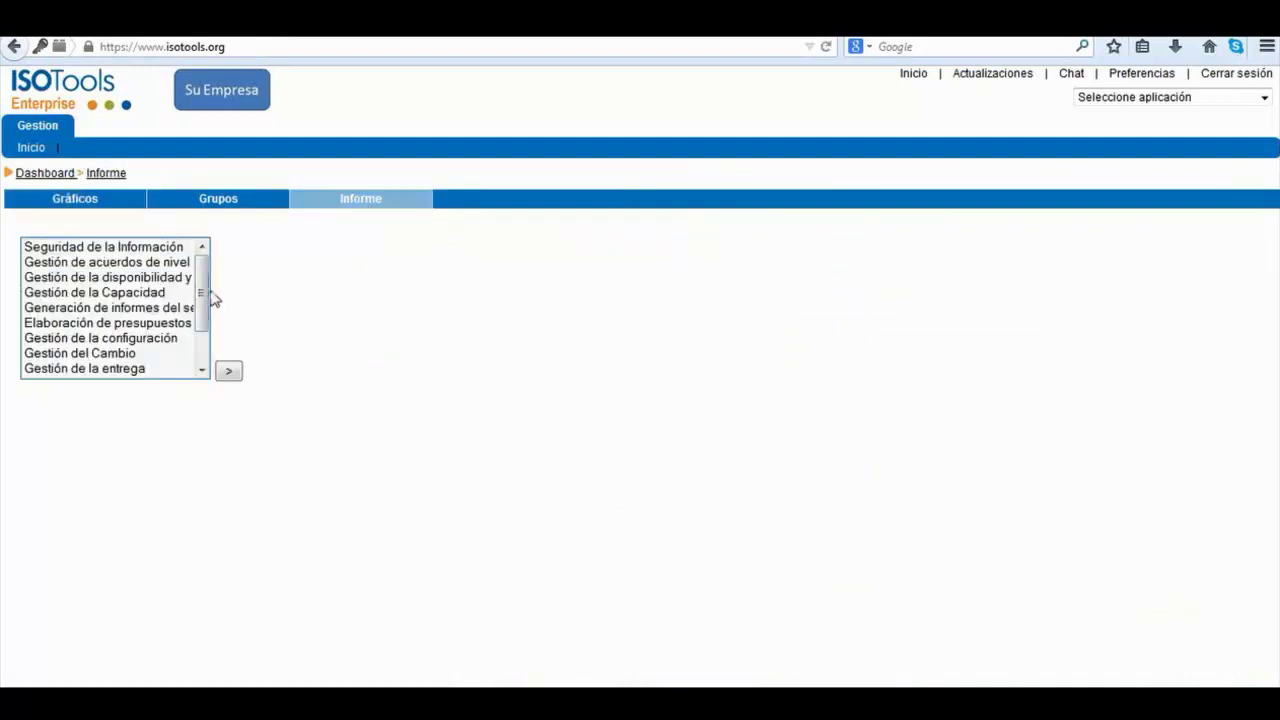
click(150, 248)
click(230, 371)
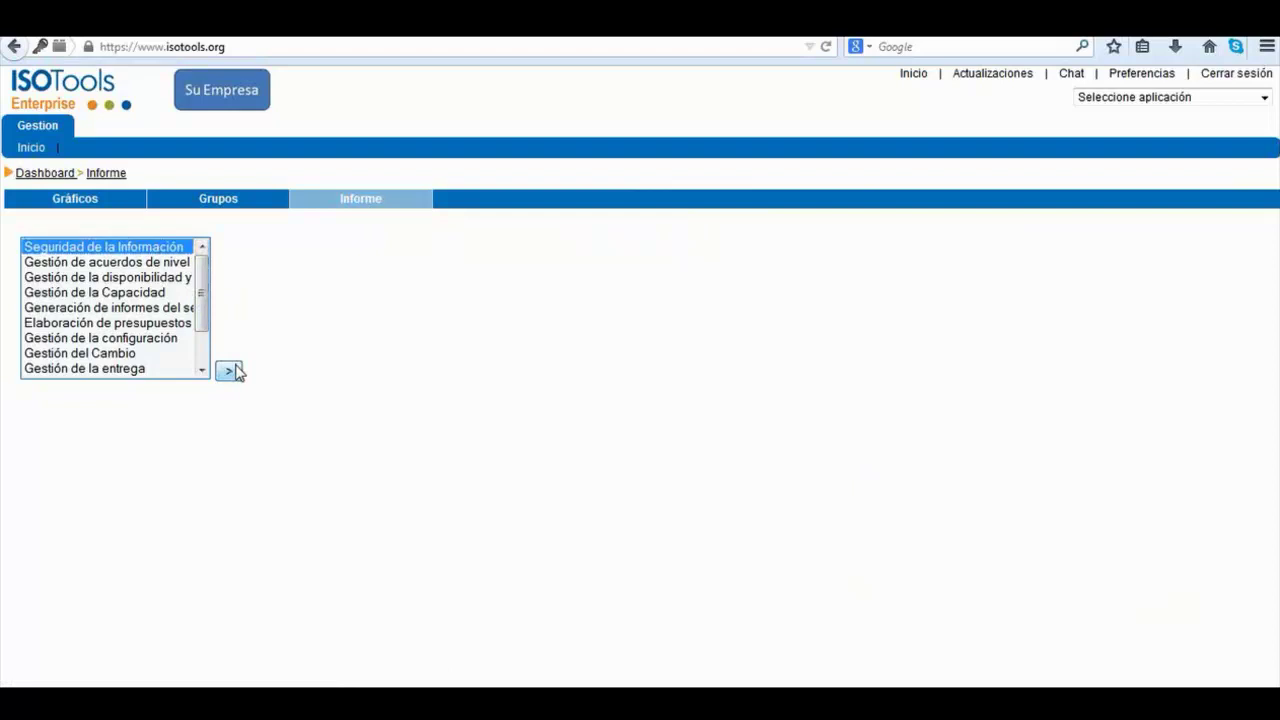
drag(870, 248, 877, 366)
click(614, 466)
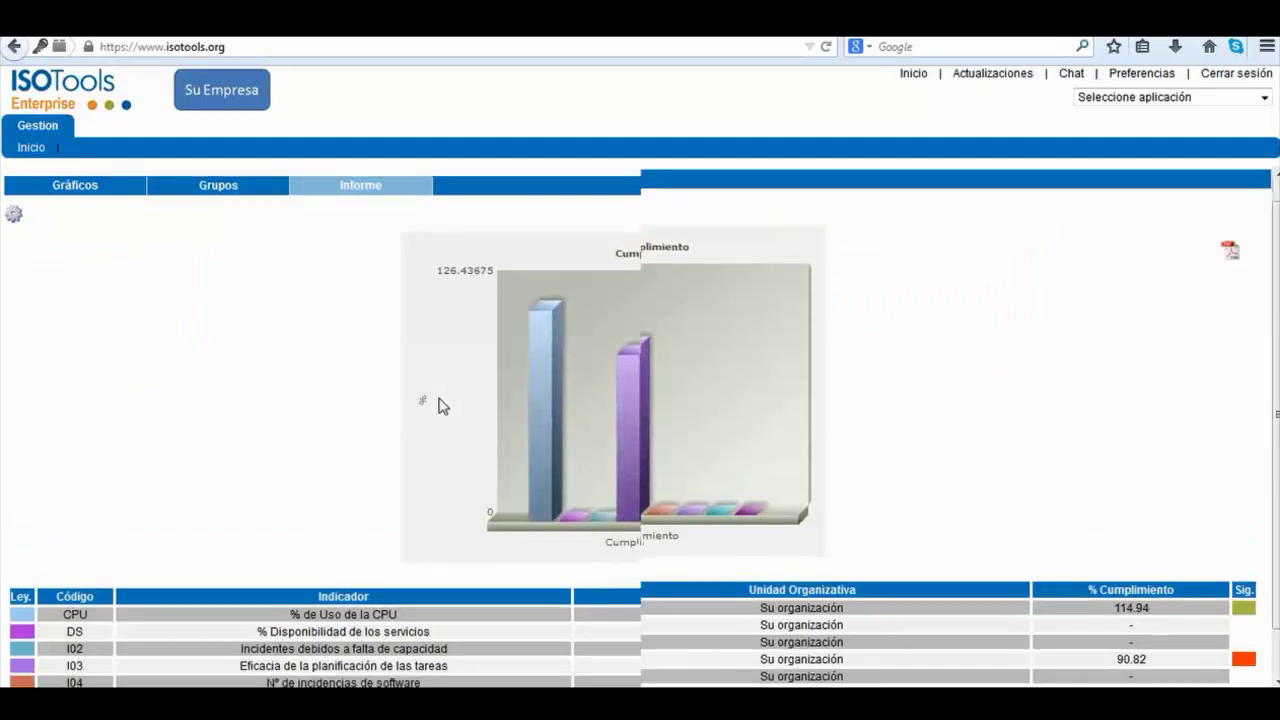
scroll(443, 406, down, 1)
scroll(443, 406, up, 1)
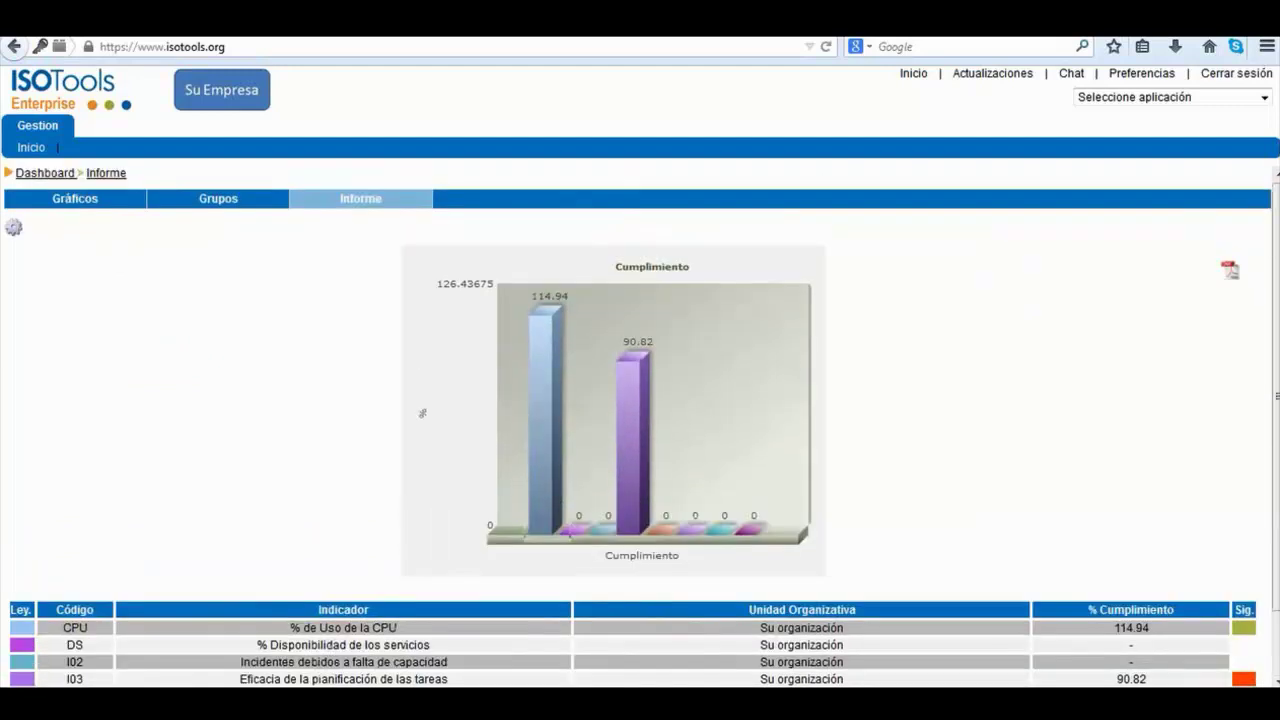
- Export the compliance report to PDF and examine its bar chart and indicator table
click(1226, 285)
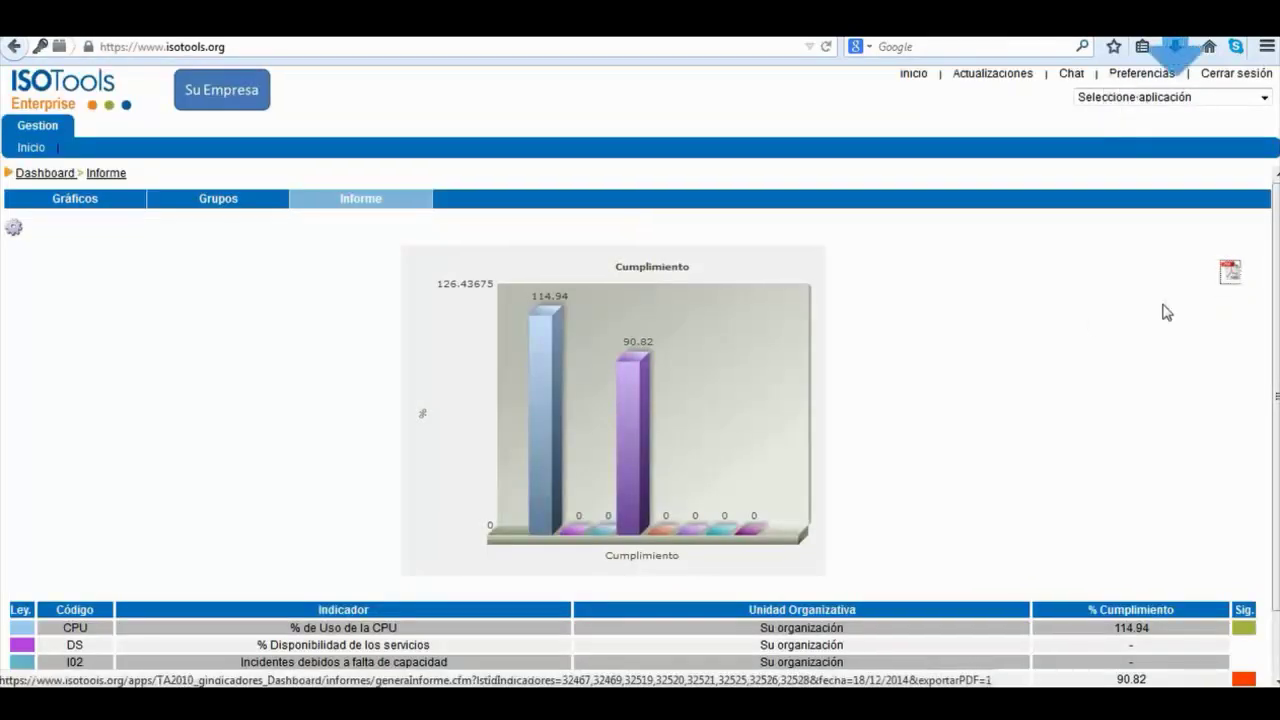
scroll(930, 333, down, 1)
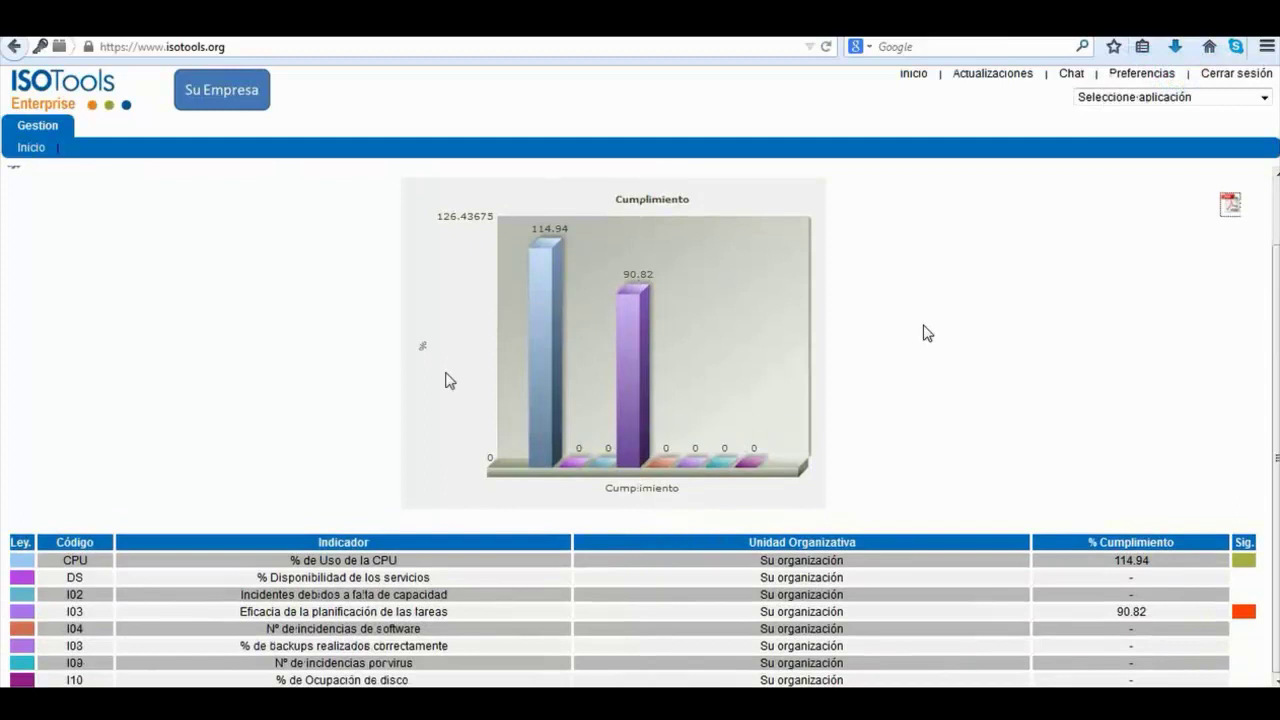
scroll(608, 374, up, 1)
mouse_move(623, 406)
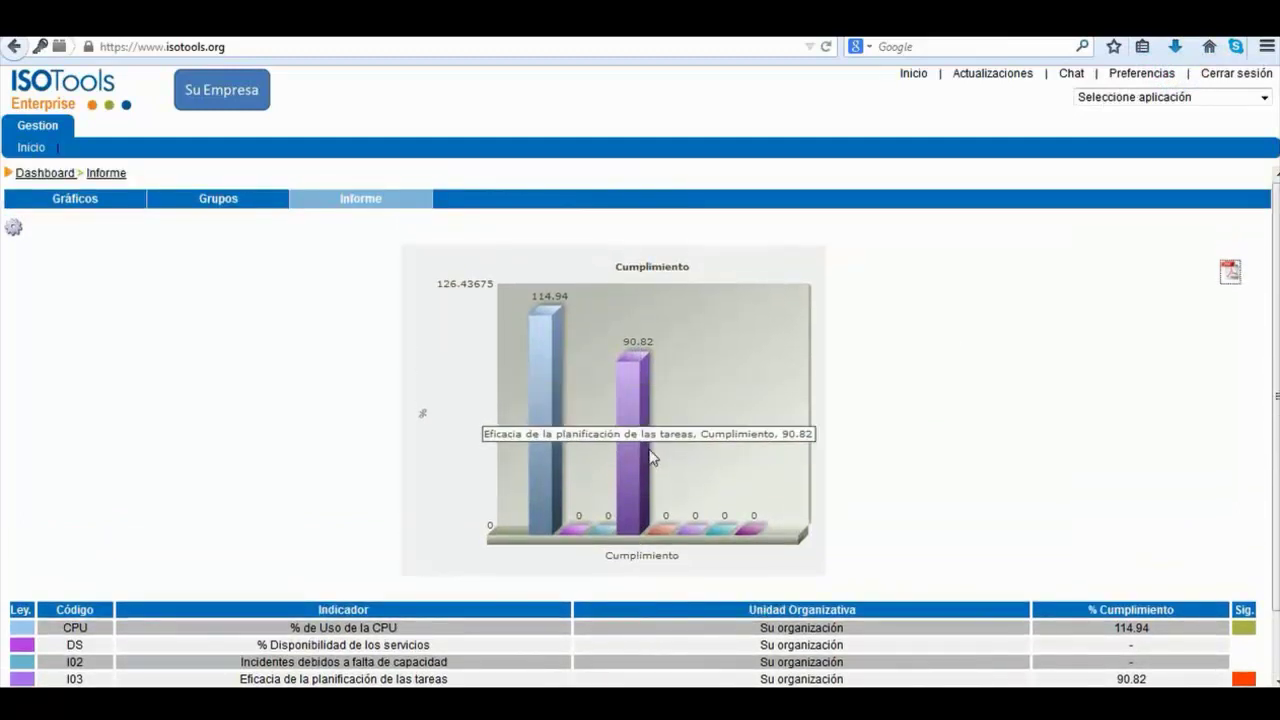
scroll(637, 440, down, 1)
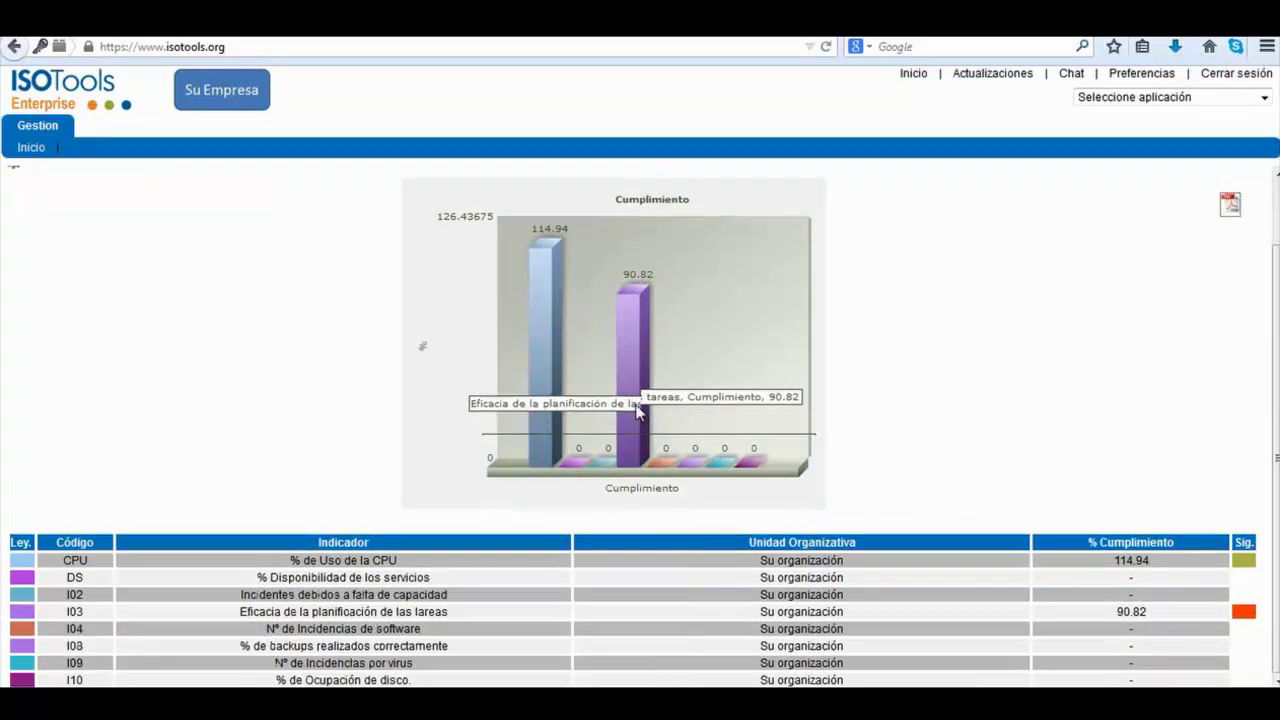
mouse_move(556, 337)
scroll(543, 365, up, 1)
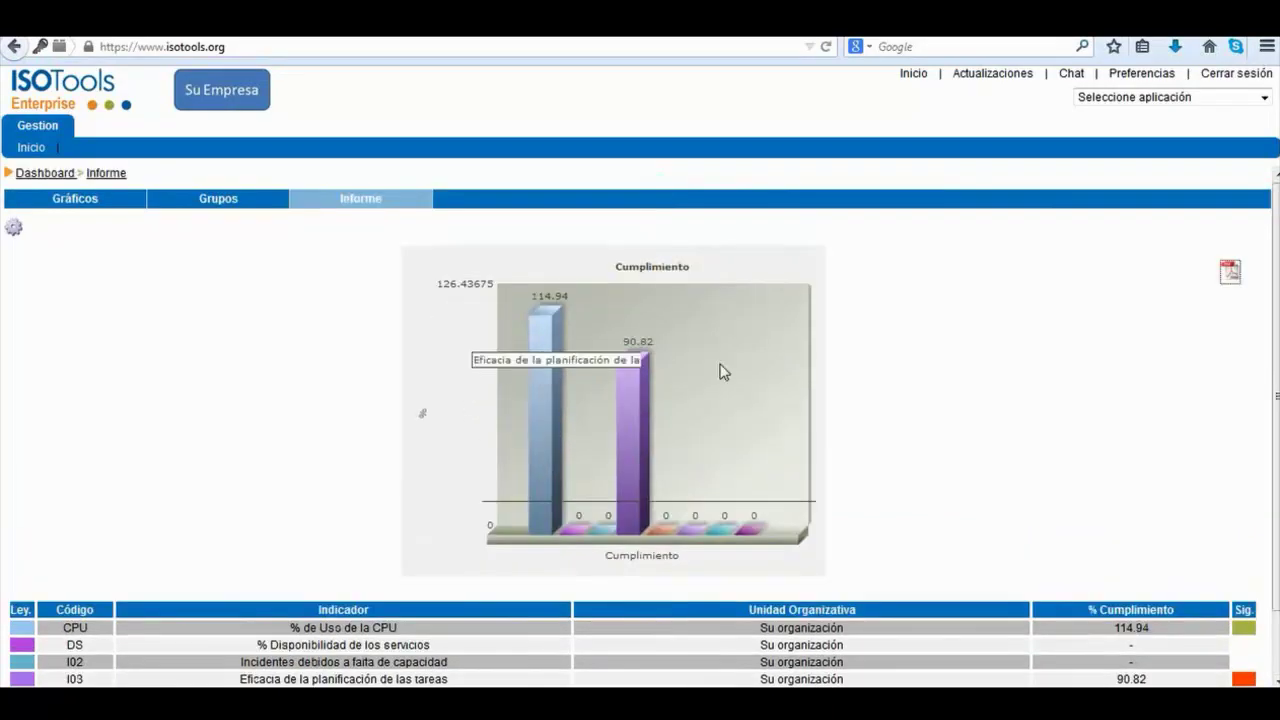
- Open the downloaded reportInd739.pdf and look through its contents
click(1176, 46)
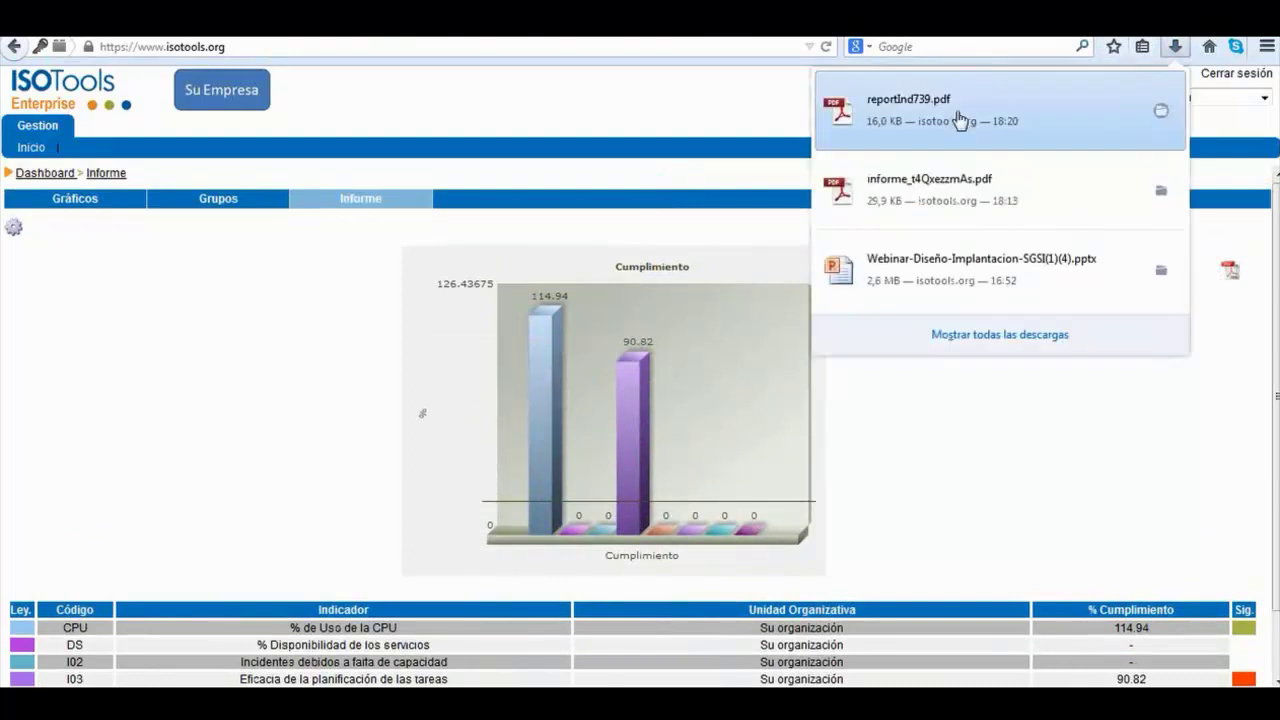
click(954, 112)
scroll(896, 411, down, 5)
scroll(896, 401, up, 3)
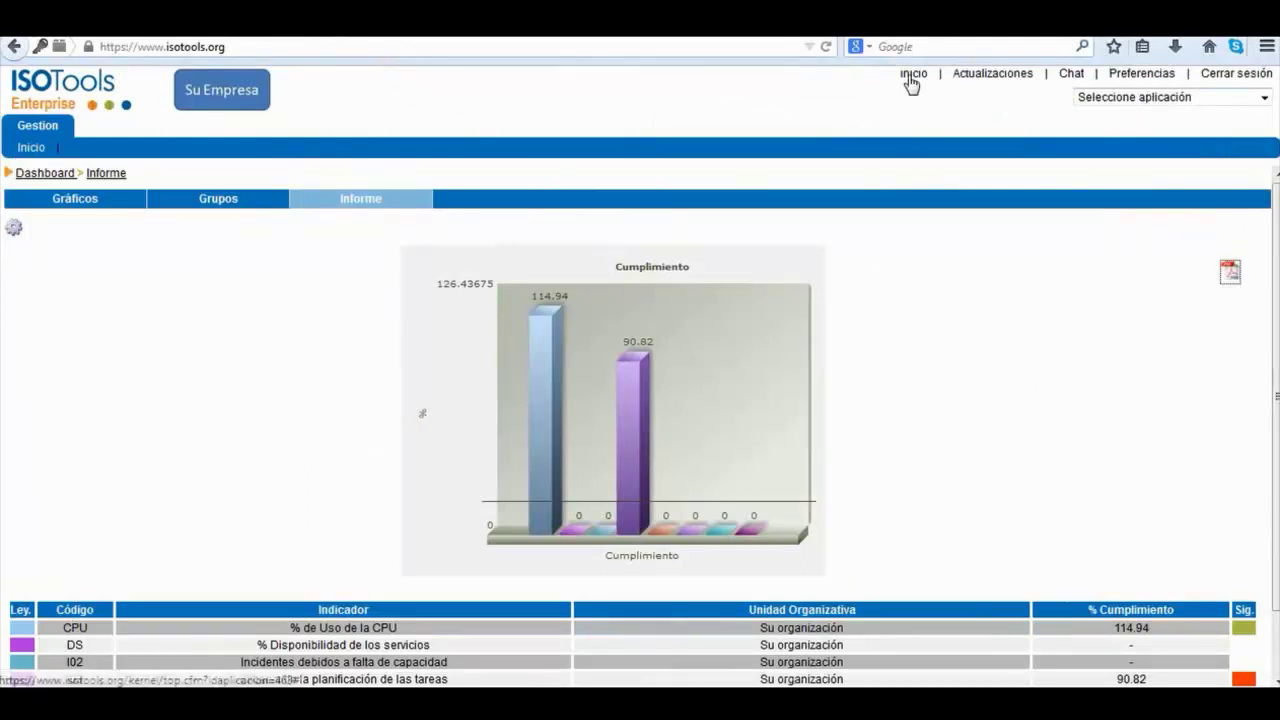
- Return to the ISOTools home page and look over the full set of available applications
click(910, 78)
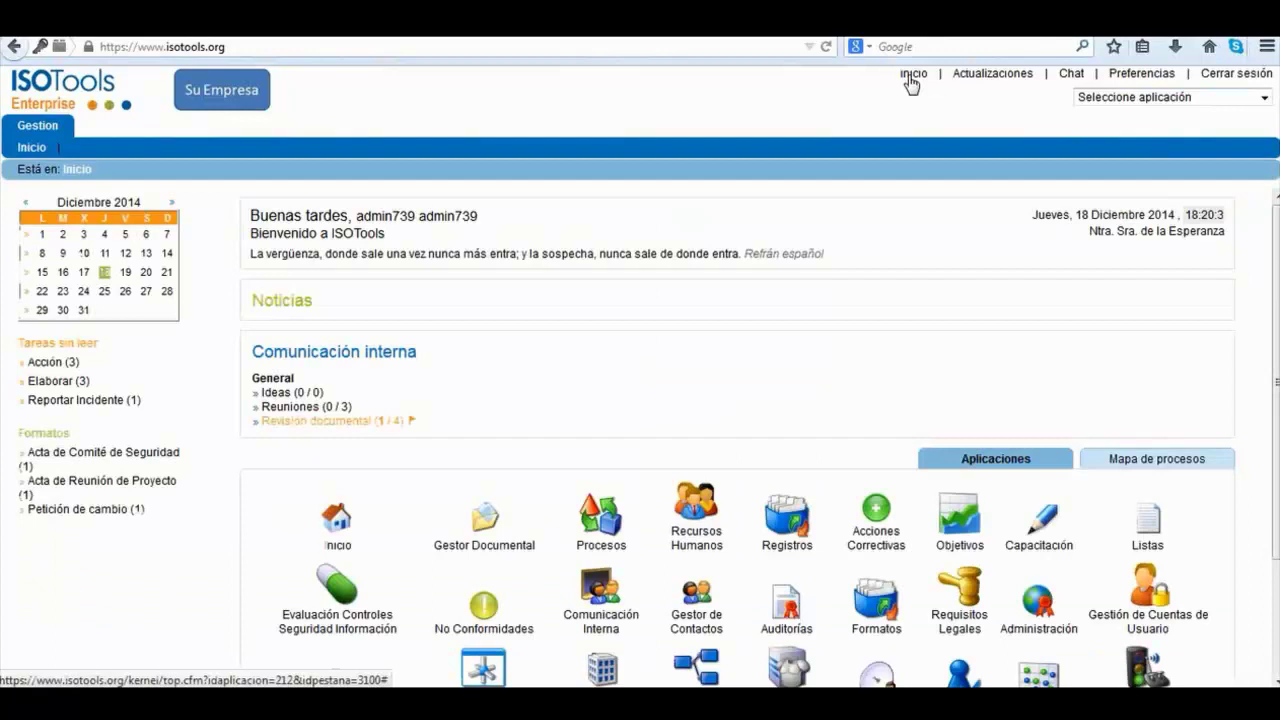
scroll(857, 292, down, 3)
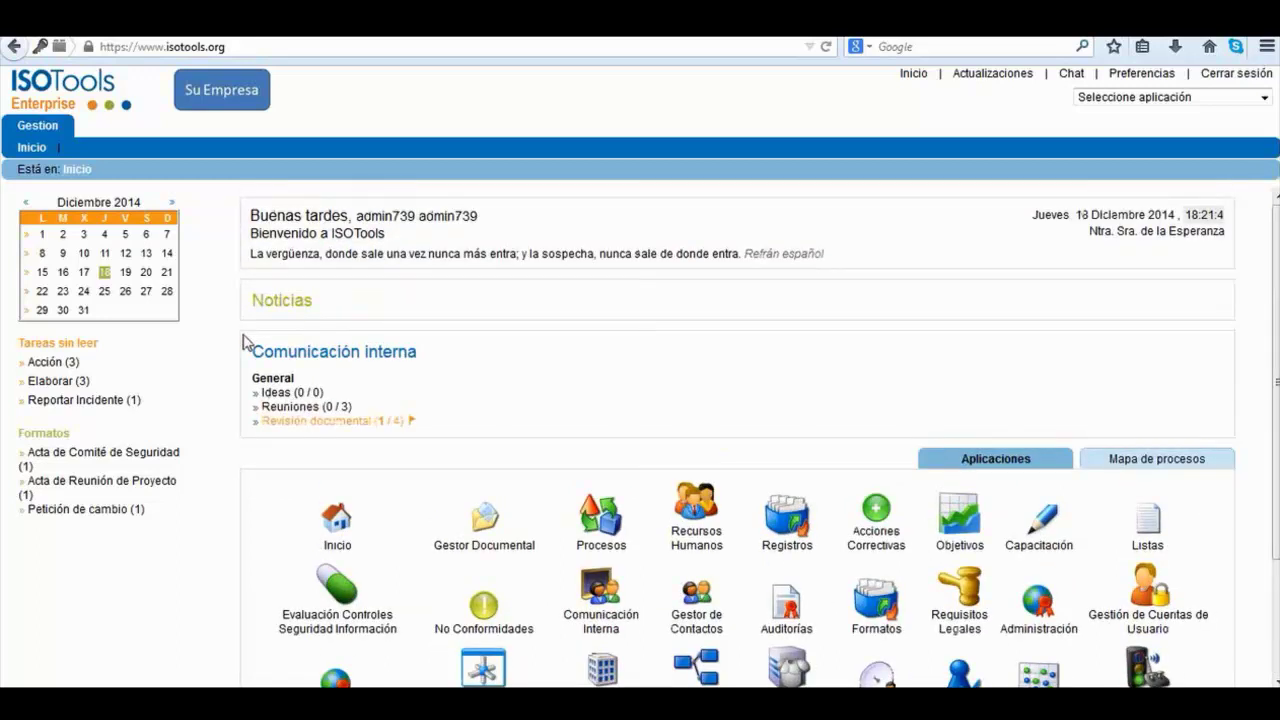
scroll(245, 343, down, 3)
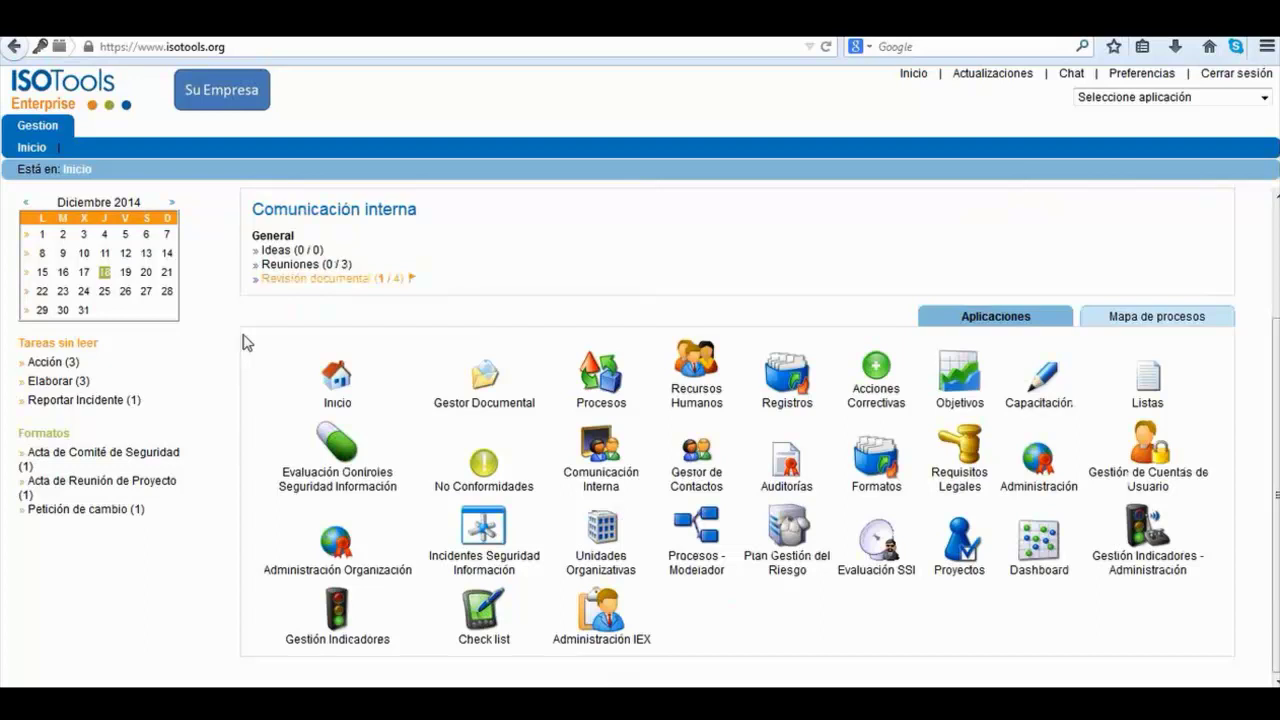
- Open the unread Acción tasks, highlight the total planned cost of the Etapa actions, and return to the home page's applications
click(56, 363)
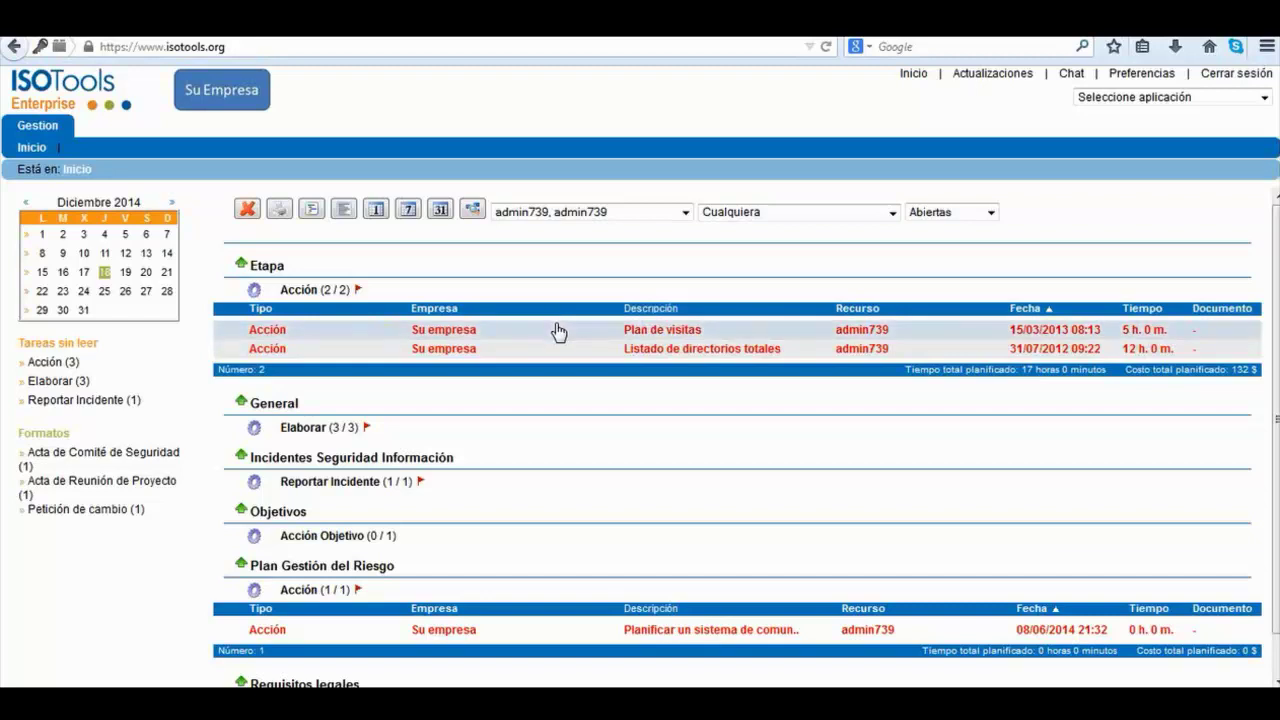
drag(1110, 372, 1023, 376)
drag(1232, 368, 1270, 378)
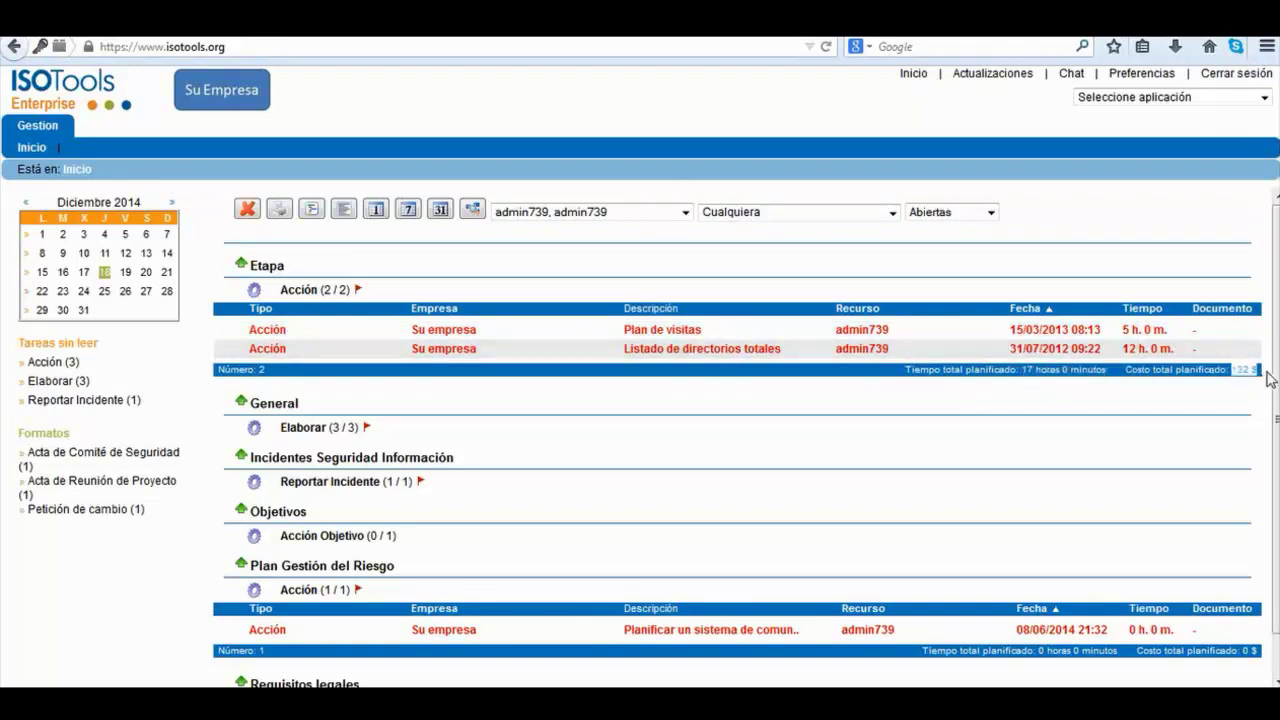
click(914, 75)
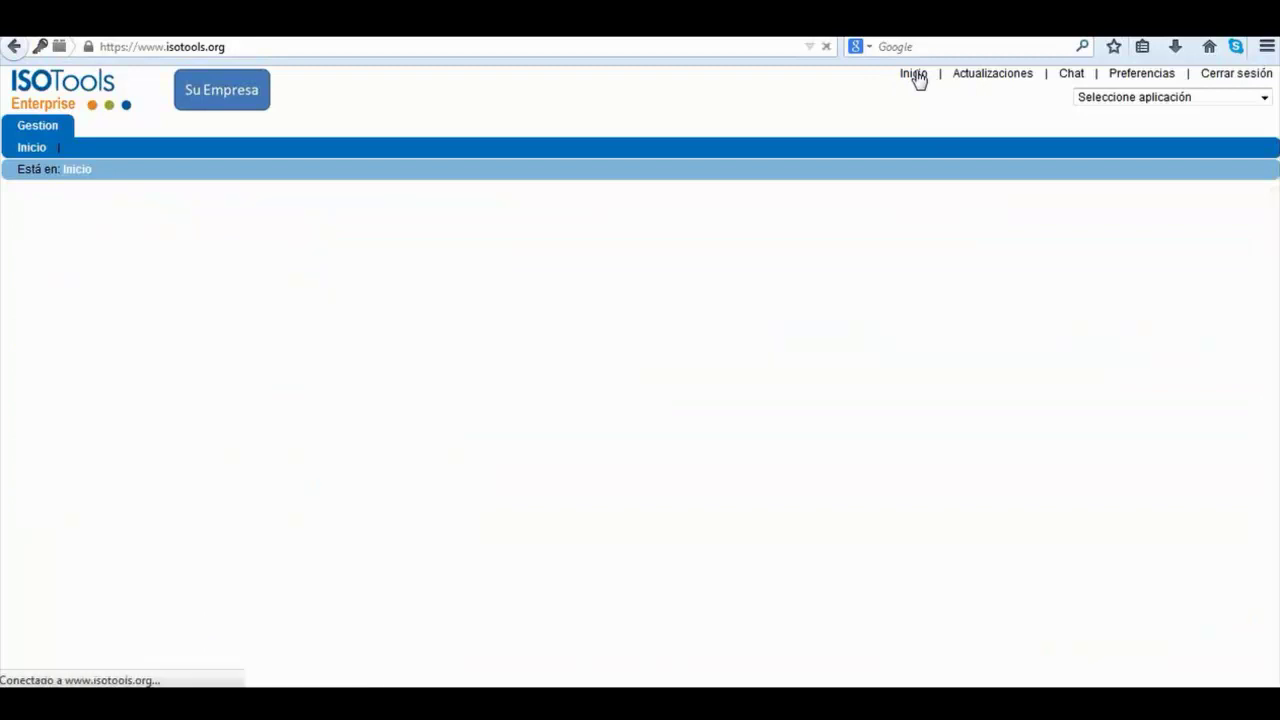
scroll(868, 418, down, 2)
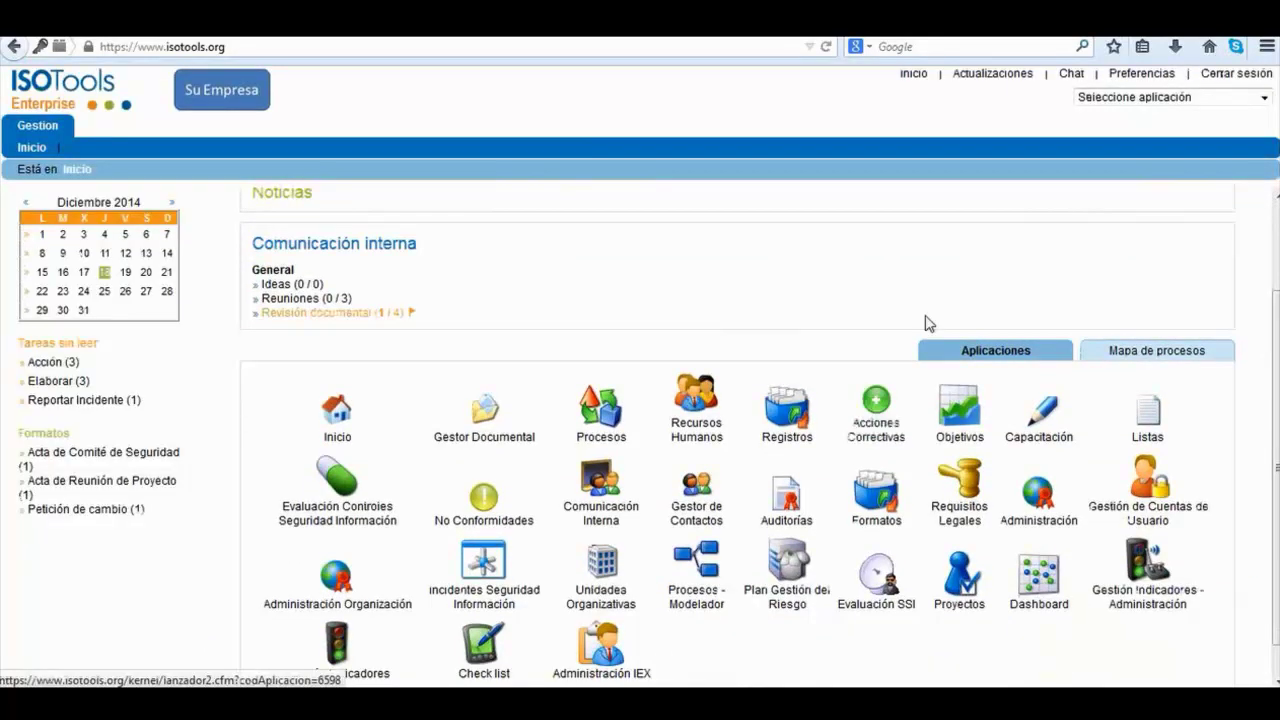